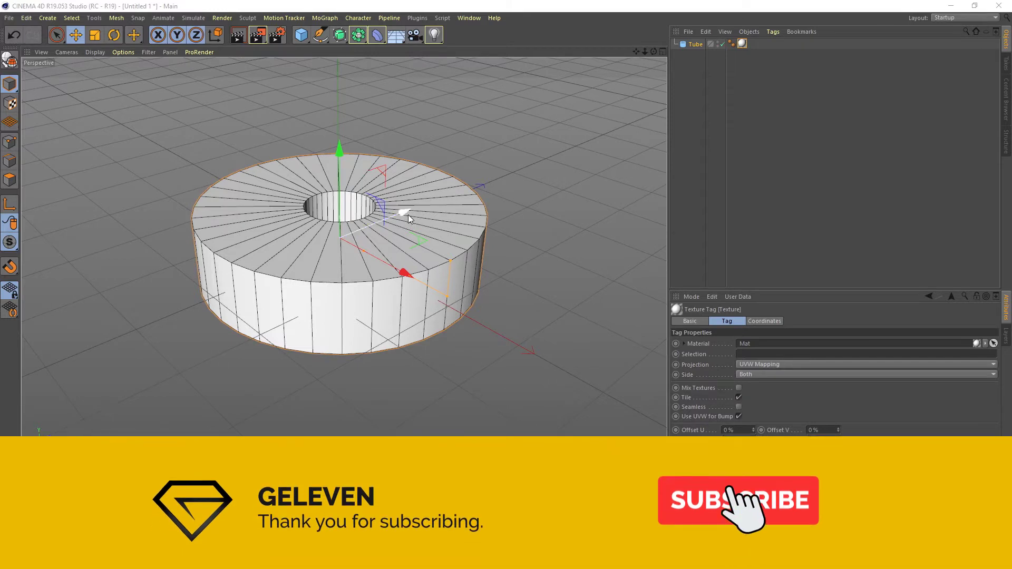
- Slide the tube back along its Z (depth) axis with the Move tool
mouse_move(408, 214)
left_mouse_down()
mouse_move(422, 207)
mouse_move(404, 211)
left_mouse_up()
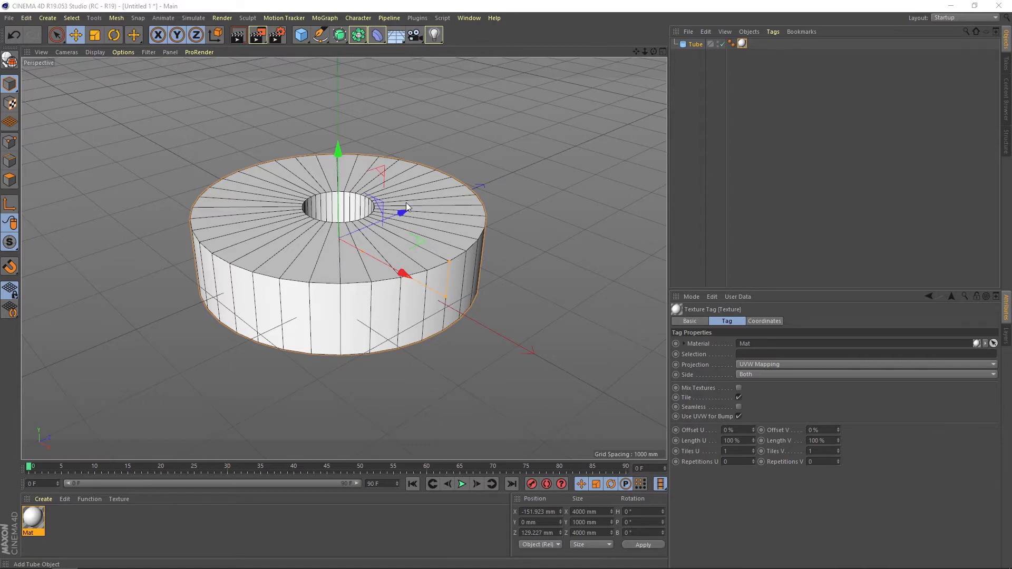
left_click(76, 35)
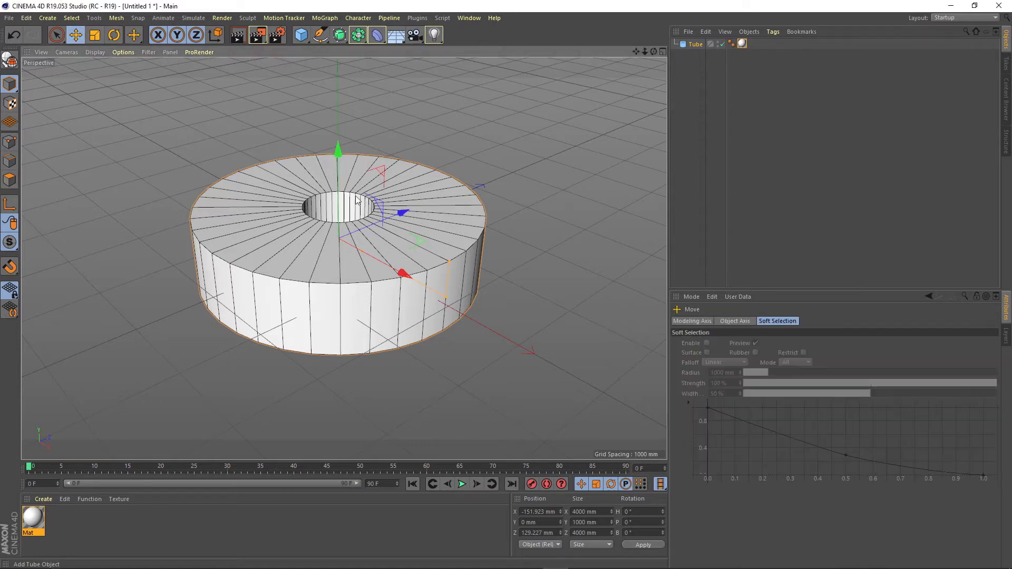
left_click_drag(408, 218, 398, 222)
- Rotate the tube slightly in heading, then reselect it with Move active
key("r")
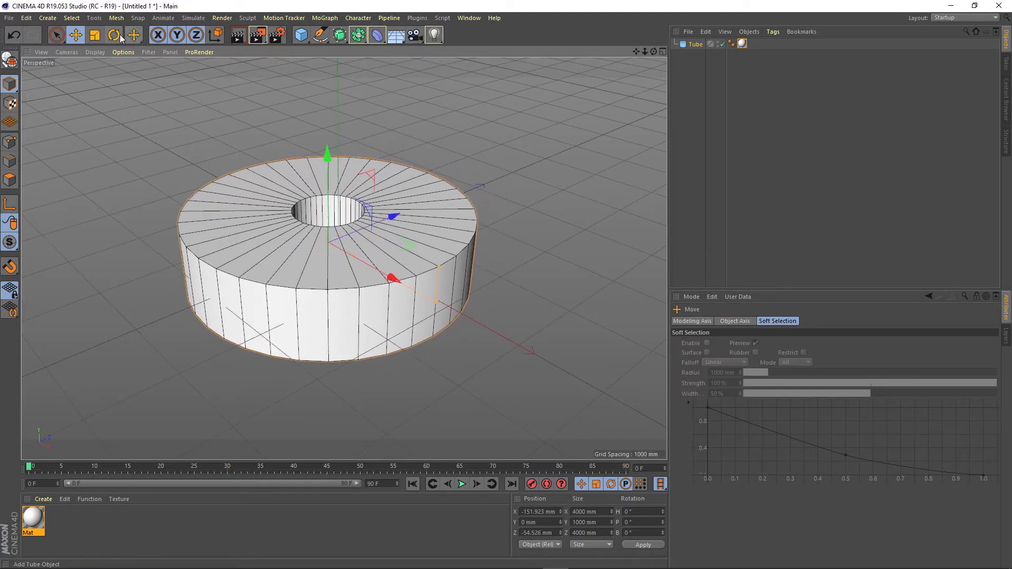
left_click_drag(340, 272, 336, 271)
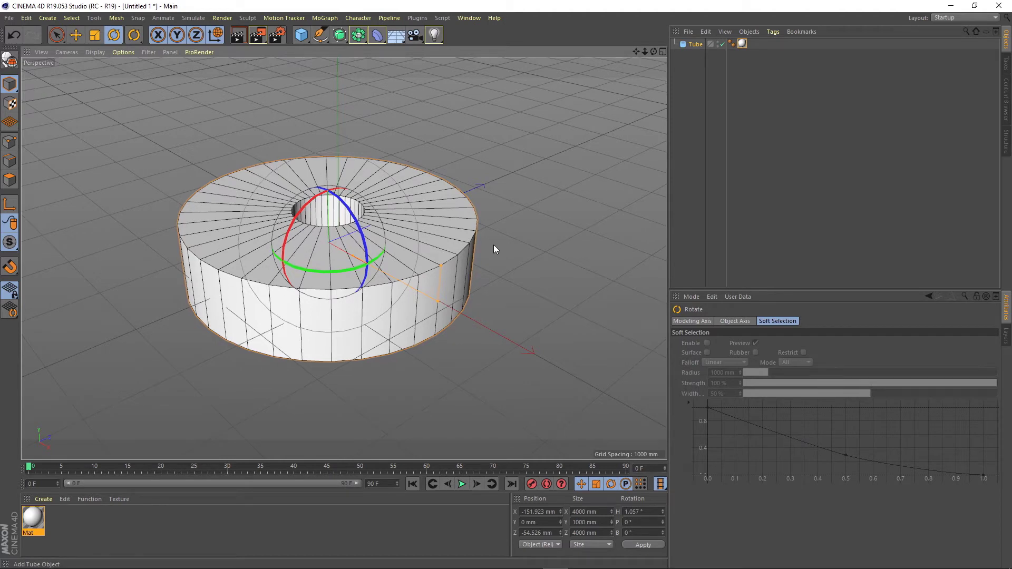
key("e")
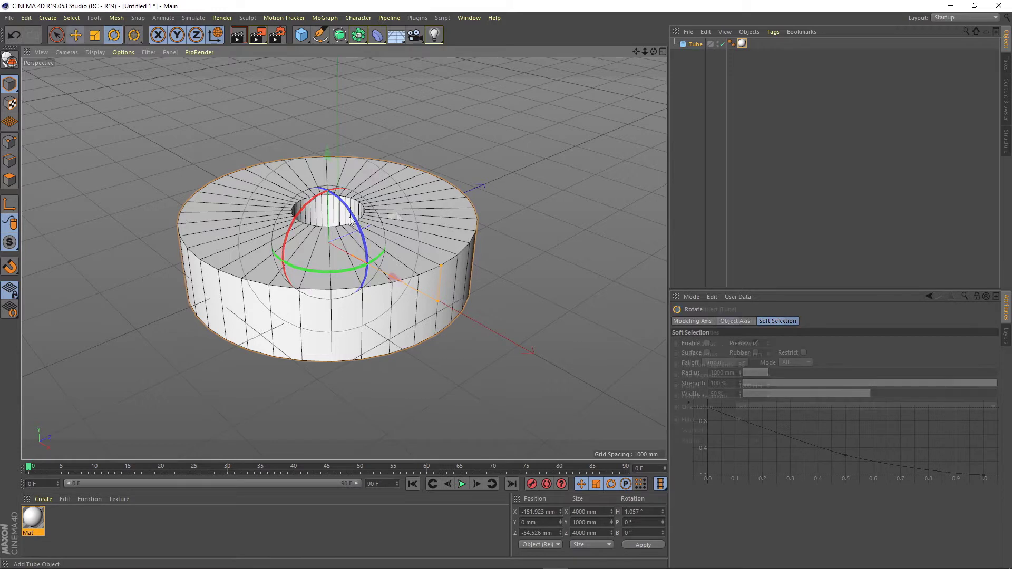
left_click(497, 164)
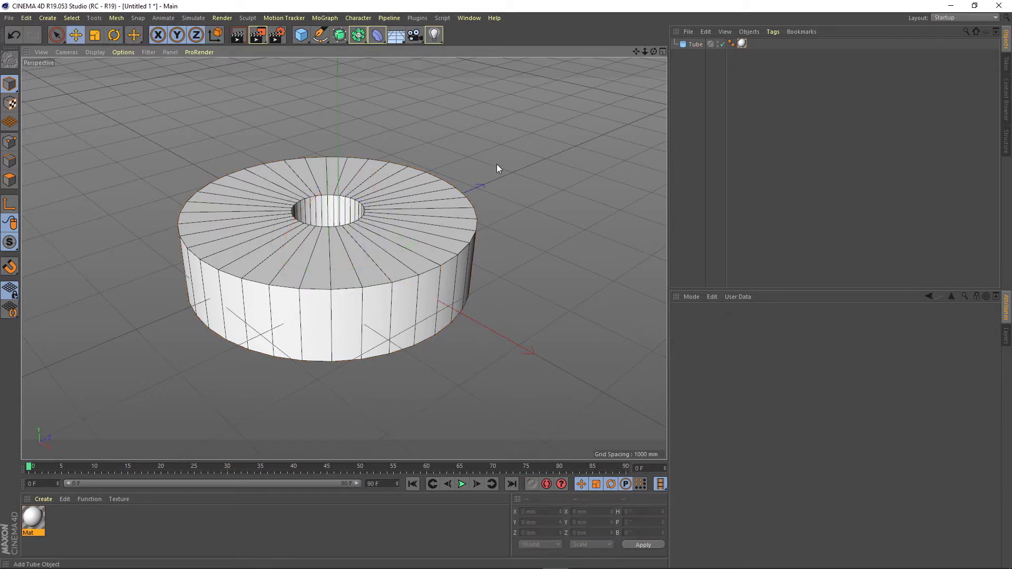
left_click(395, 220)
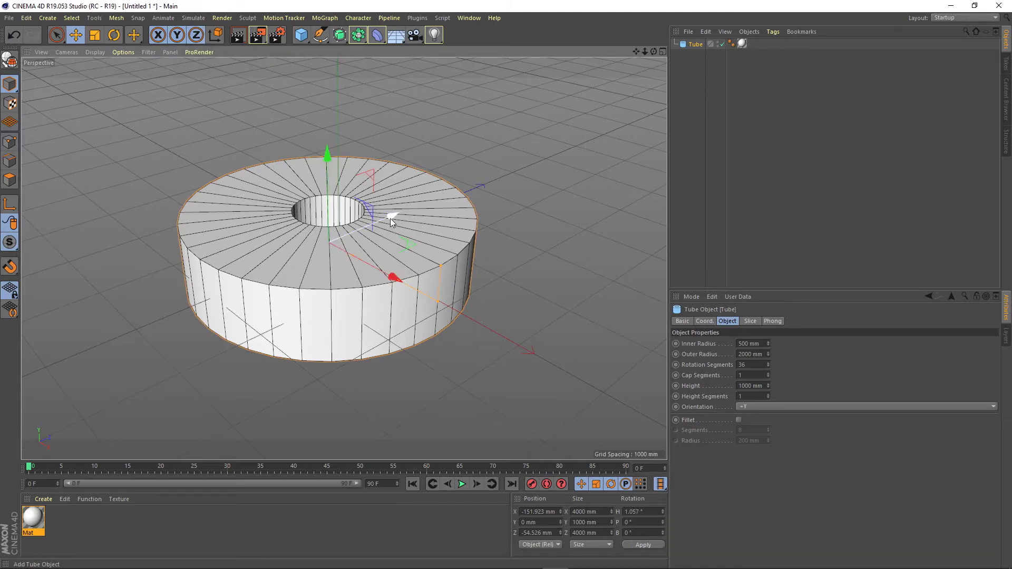
- Drag the tube's blue Z handle to slide it forward
left_click_drag(390, 217, 396, 209)
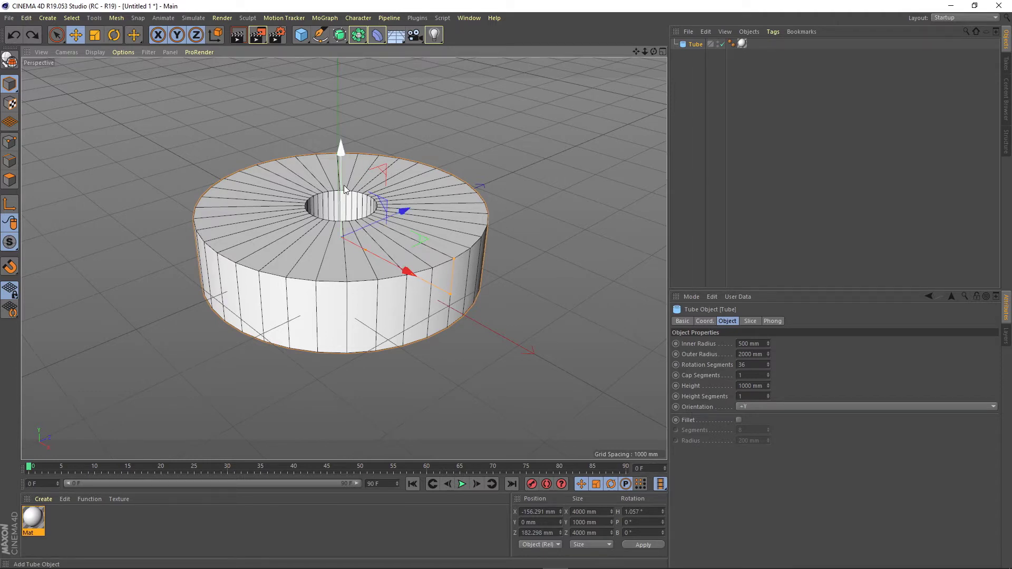
- Lift the tube along Y and set Rotation Segments to 4 for a square frame
left_click_drag(340, 179, 352, 150)
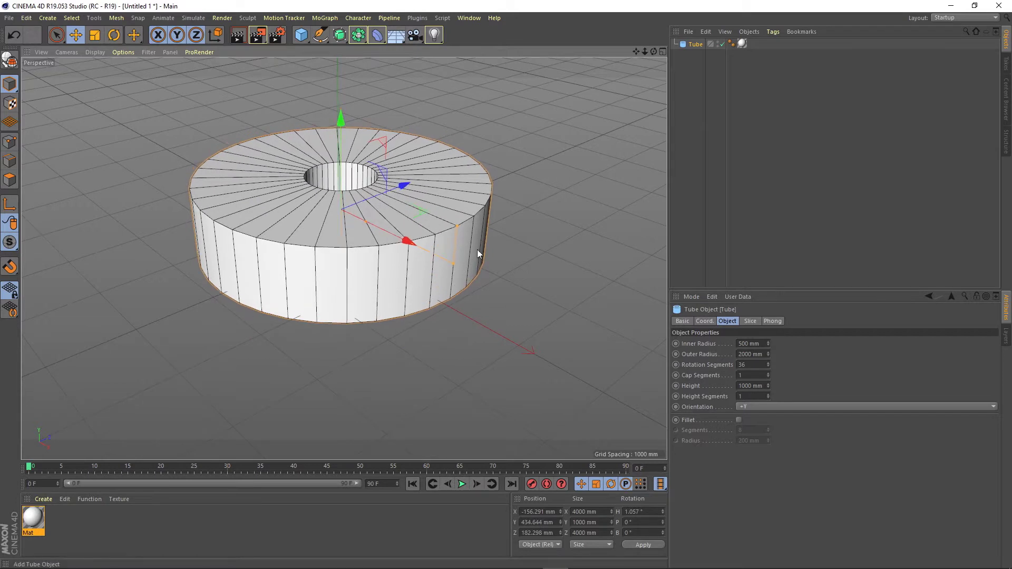
left_click(753, 368)
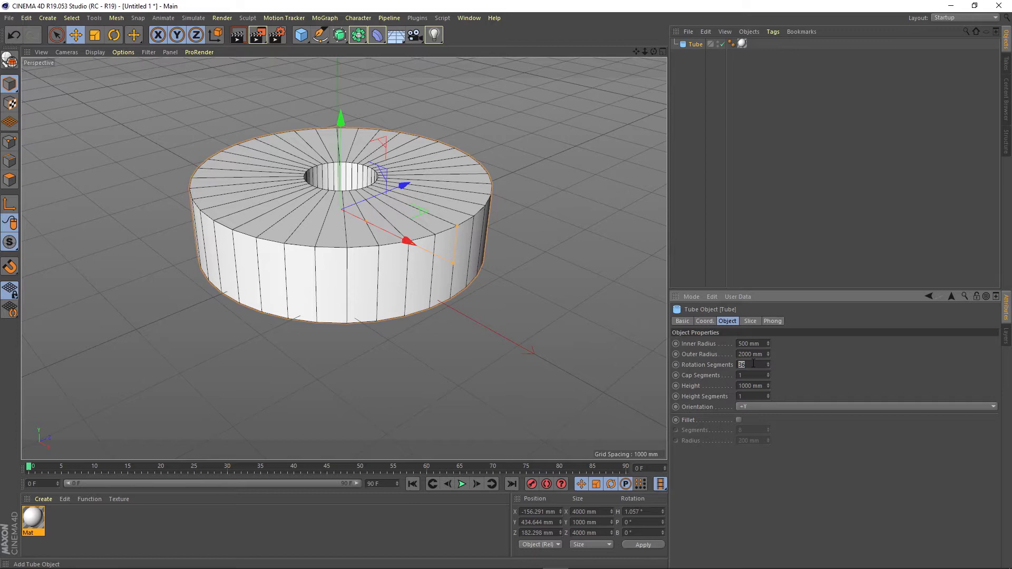
type("4")
key("Return")
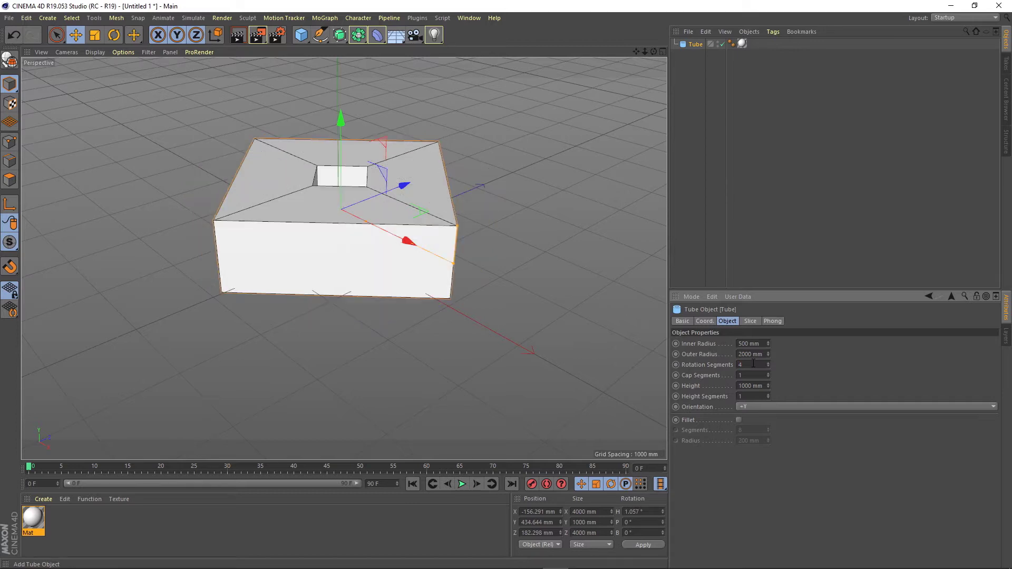
mouse_move(399, 237)
left_mouse_down("alt")
mouse_move(343, 200)
mouse_move(433, 241)
mouse_move(383, 243)
mouse_move(396, 223)
mouse_move(382, 330)
mouse_move(381, 310)
mouse_move(399, 299)
left_mouse_up("alt")
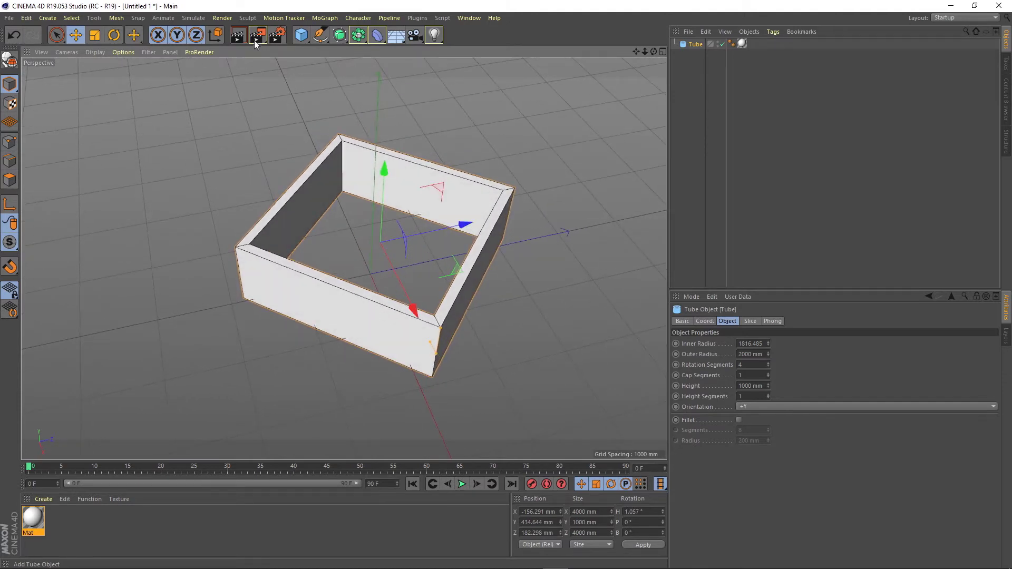
left_click(114, 35)
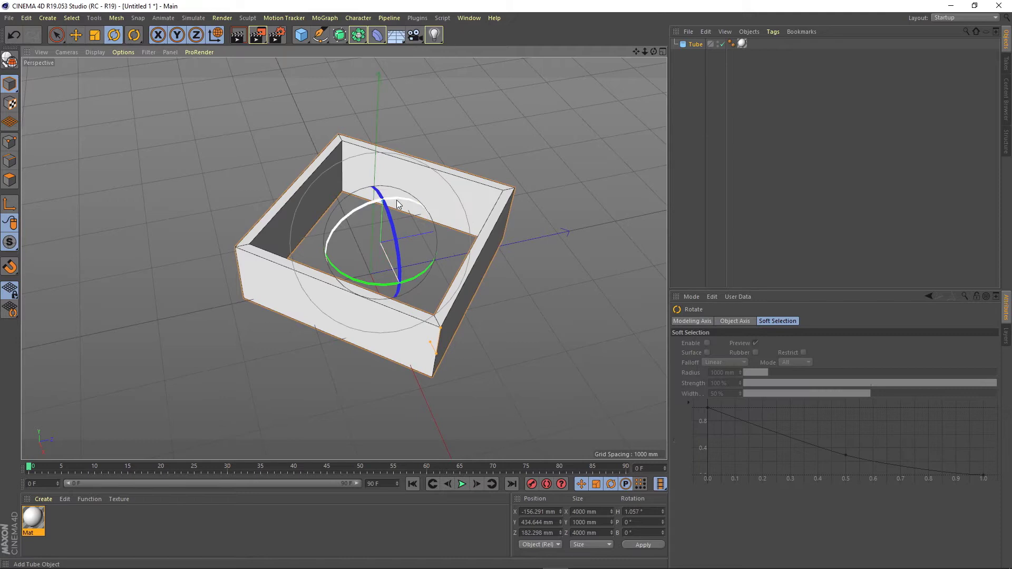
left_click_drag(393, 198, 295, 233)
mouse_move(394, 219)
left_mouse_down()
mouse_move(390, 263)
mouse_move(441, 190)
mouse_move(371, 250)
left_mouse_up()
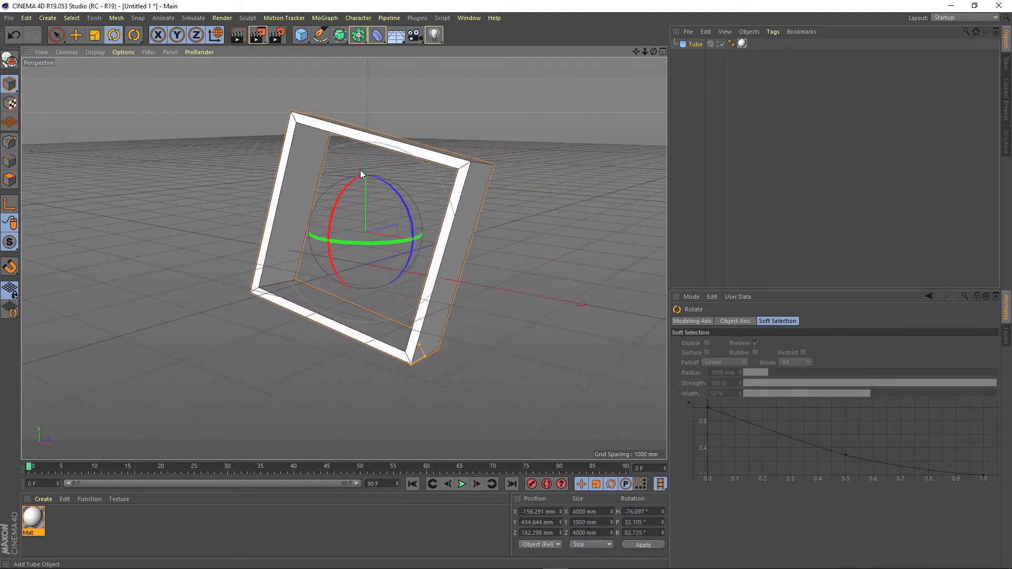
left_click(13, 35)
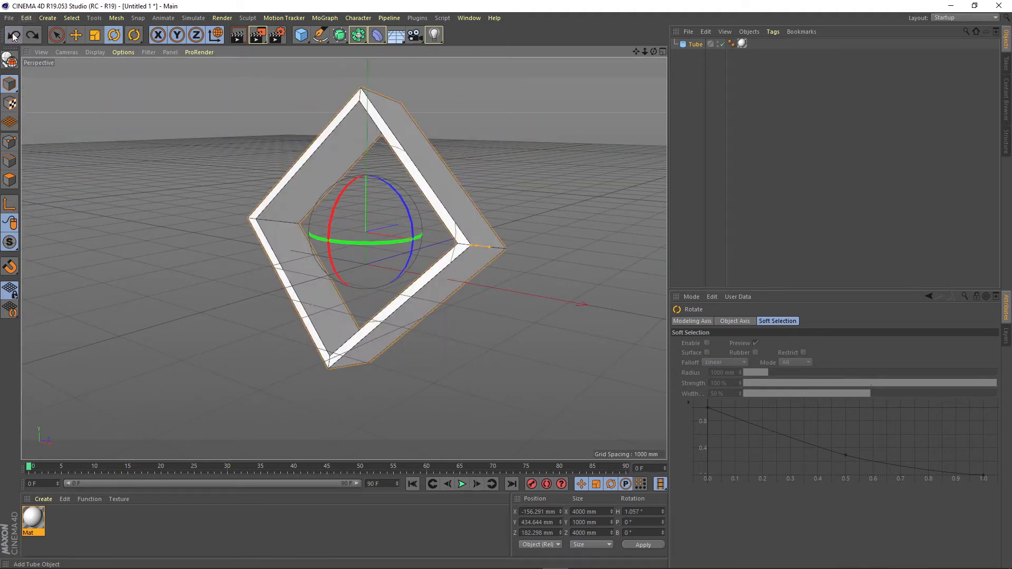
mouse_move(268, 182)
left_mouse_down("alt")
mouse_move(406, 251)
mouse_move(393, 195)
mouse_move(248, 309)
left_mouse_up("alt")
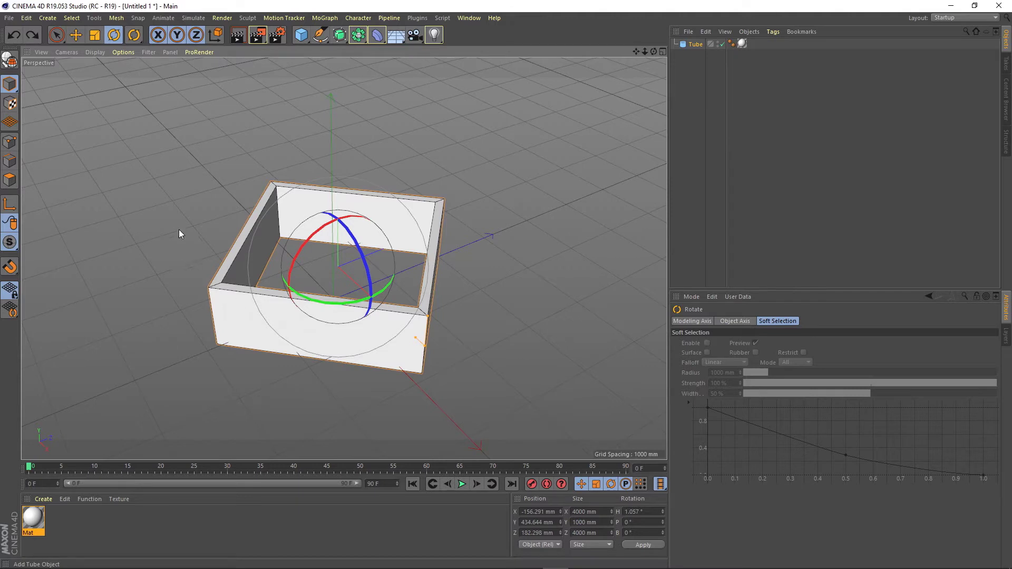
- Set the frame's heading rotation to 45° in the Coordinates manager
left_click(625, 512)
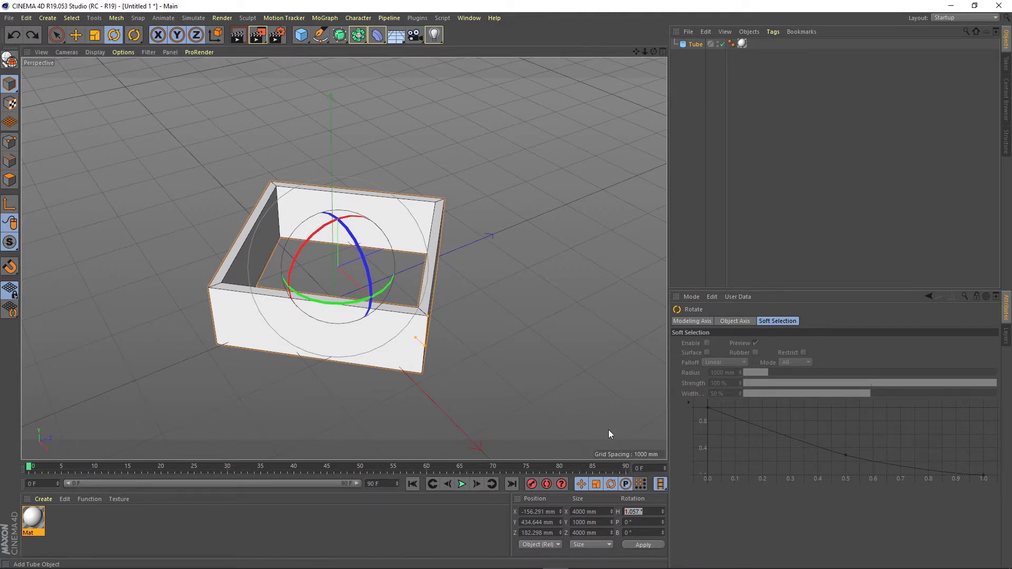
type("45")
key("Return")
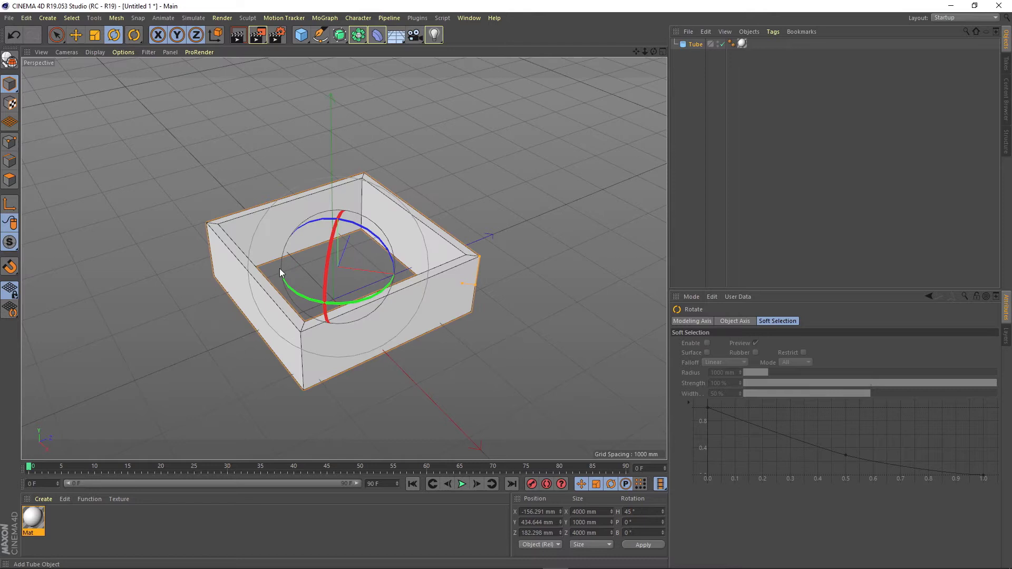
- Tilt the frame about 20° sideways on its bank axis with the Rotate tool
left_click(75, 35)
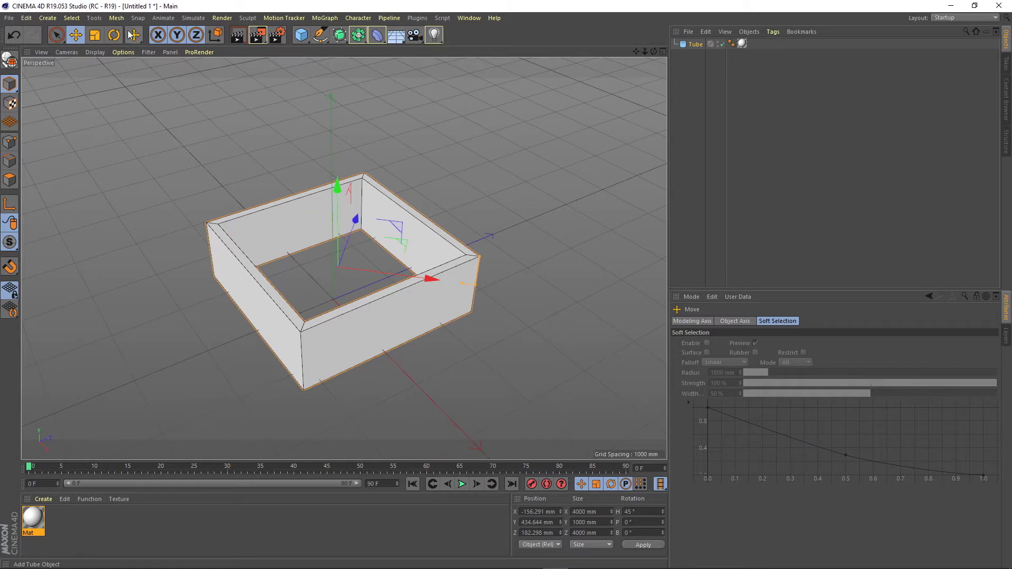
left_click(112, 36)
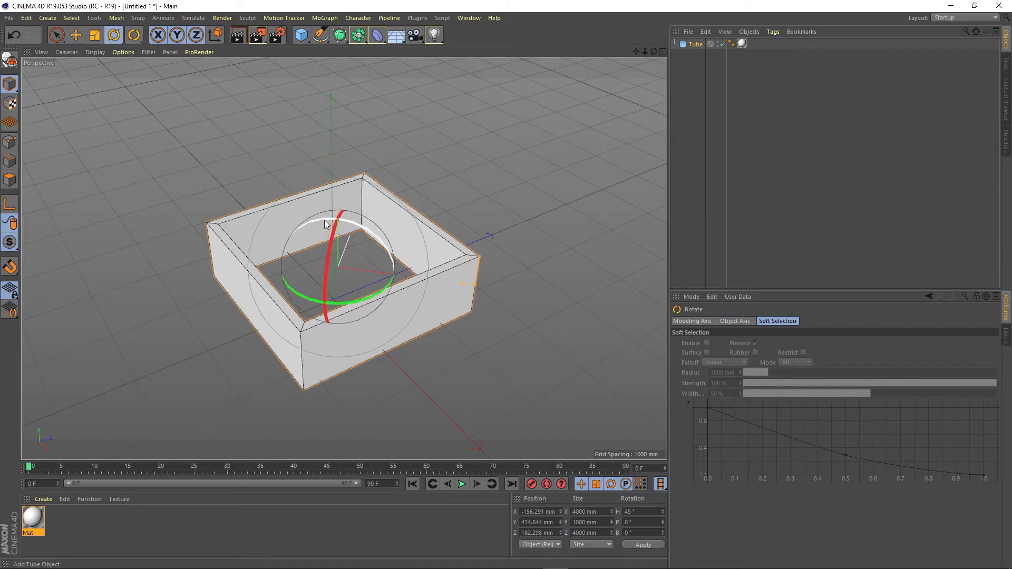
mouse_move(323, 218)
left_mouse_down()
mouse_move(255, 226)
mouse_move(197, 271)
mouse_move(194, 305)
mouse_move(240, 264)
mouse_move(314, 237)
left_mouse_up()
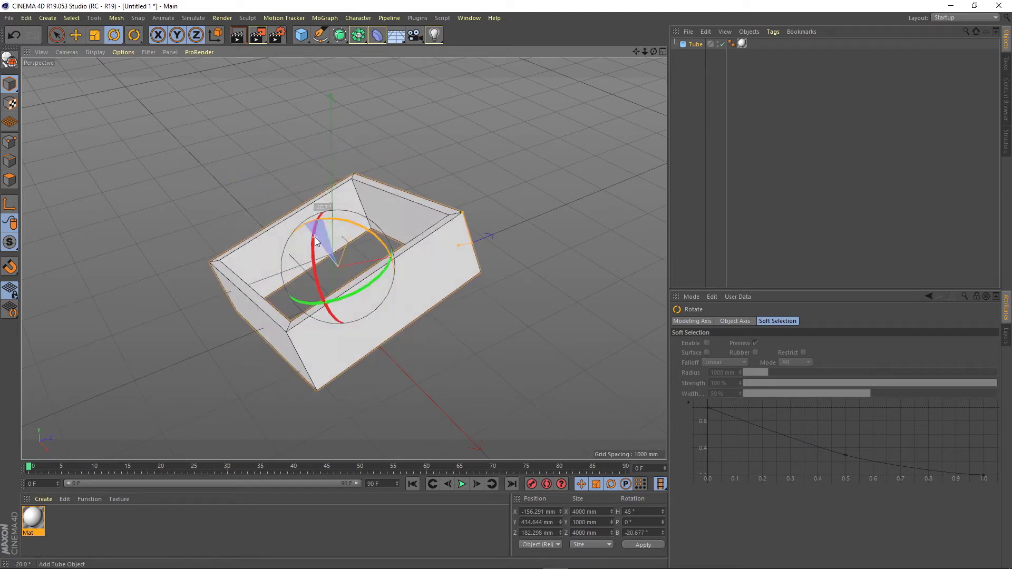
- Undo the bank tilt so the frame returns to 0° bank
left_click(14, 35)
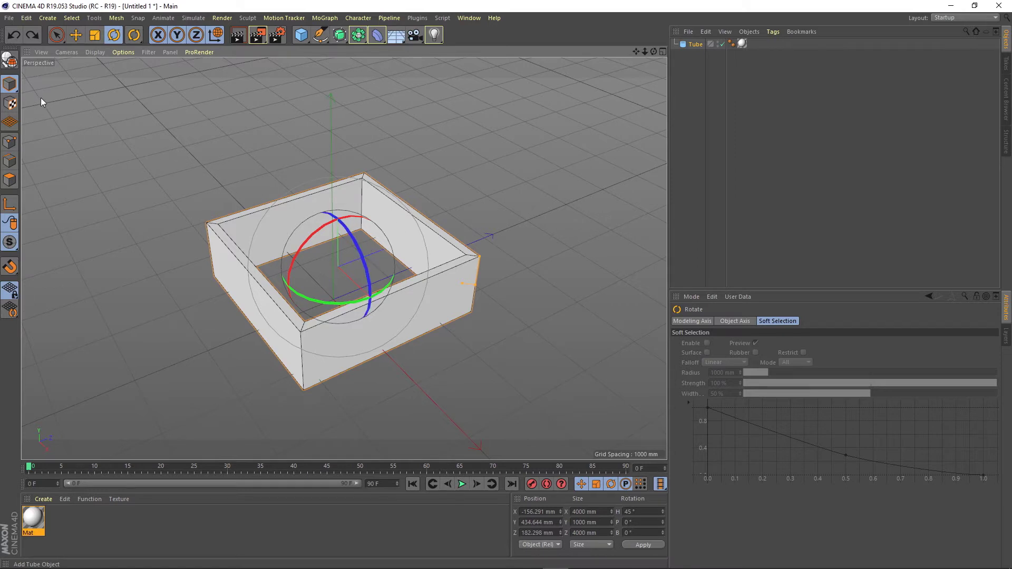
- Stand the frame upright with rotation 90° heading, -45° pitch, 90° bank
left_click_drag(320, 232, 419, 198)
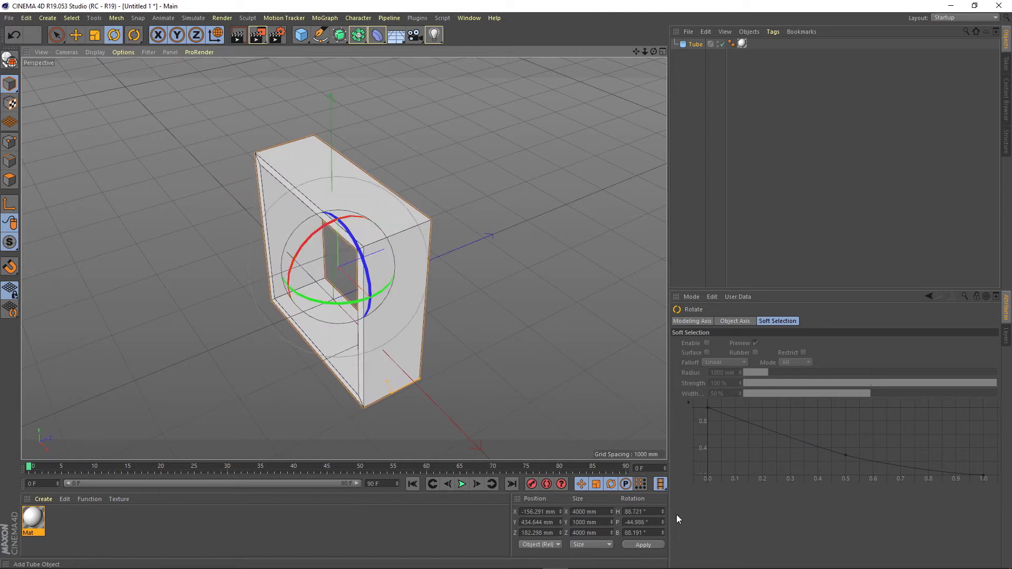
left_click(658, 511)
type("90")
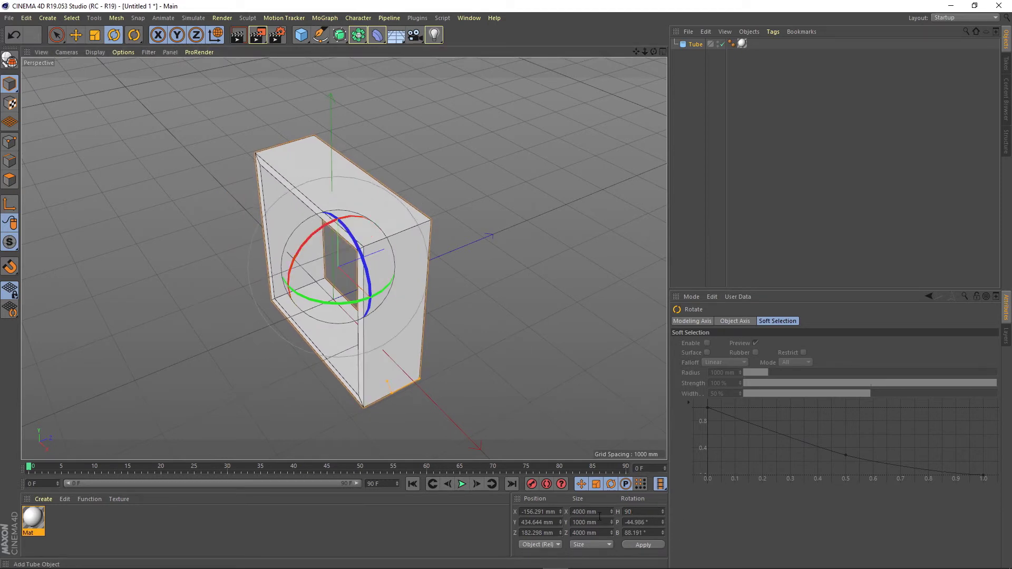
key("Return")
left_click(628, 521)
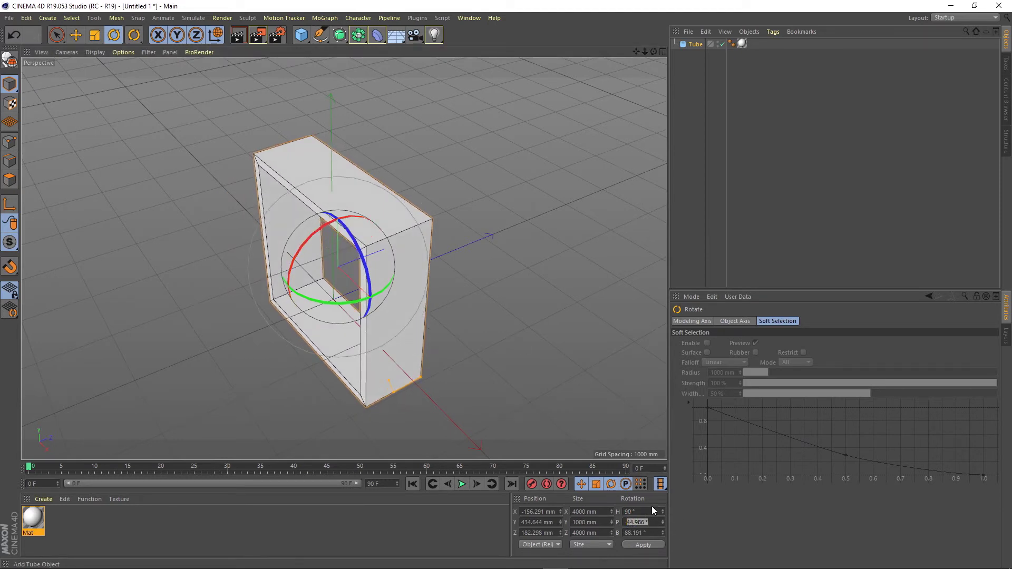
type("-45")
key("Return")
key("Tab")
type("90")
key("Return")
- View the frame head-on and undo the tube's last move
left_click_drag(337, 315, 384, 280, "alt")
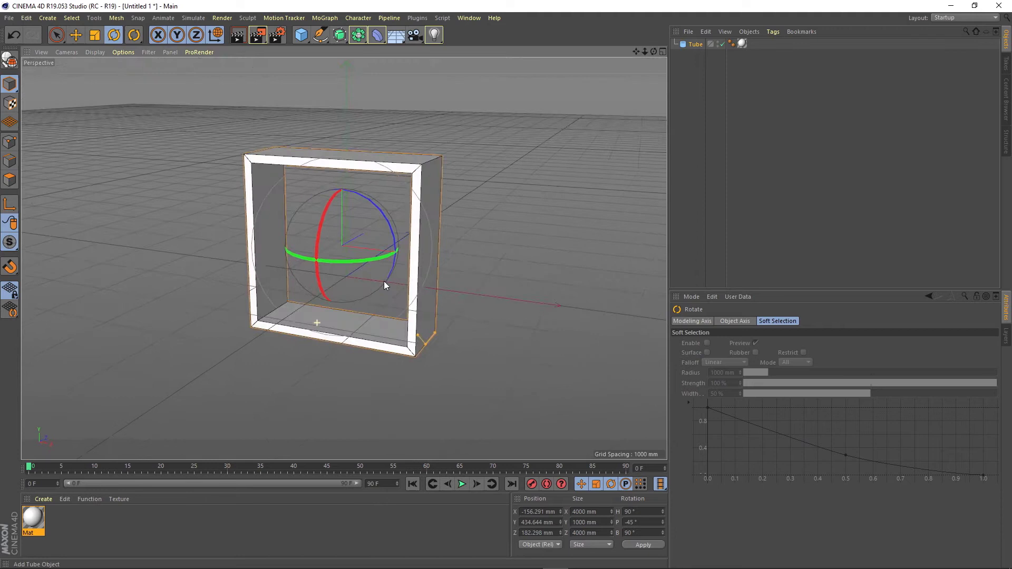
scroll(353, 274, "up", 3)
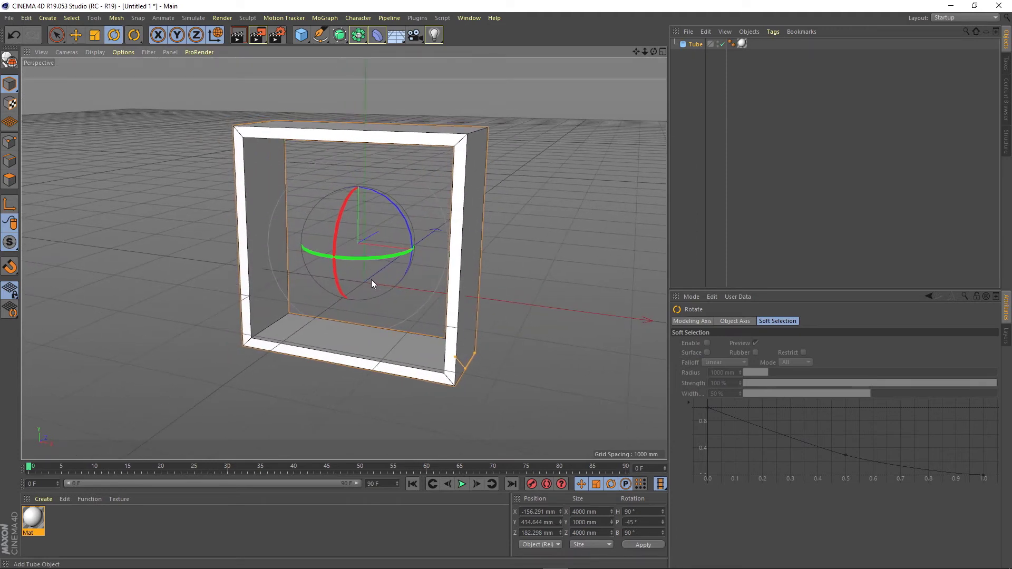
left_click_drag(377, 292, 313, 300, "alt")
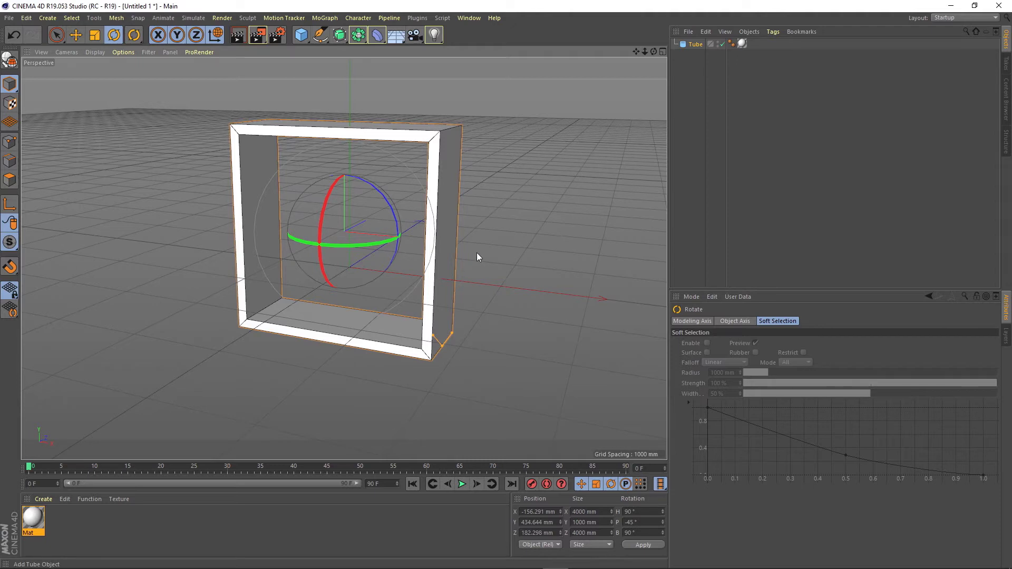
key("ctrl+z")
key("ctrl+z")
key("ctrl+z")
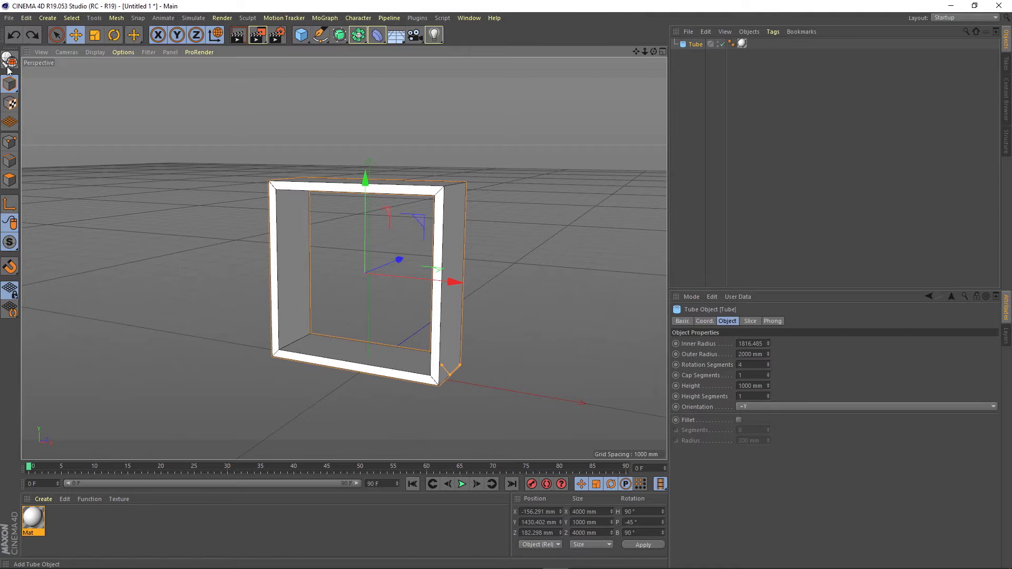
- Switch the coordinate system from World to Object so handles follow the tube's axes
left_click(217, 36)
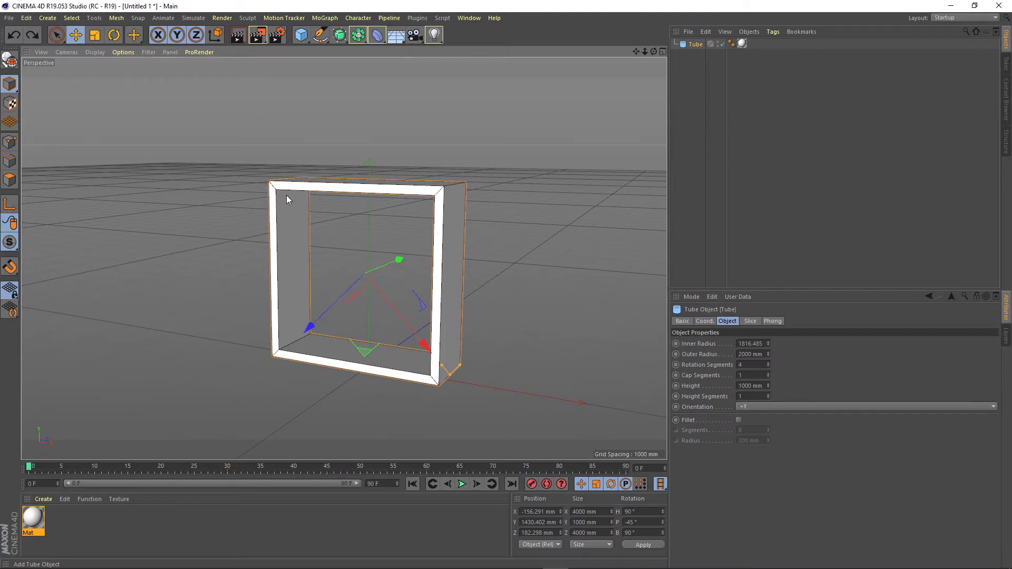
- Convert the Tube primitive to an editable polygon object with Make Editable
left_click(10, 59)
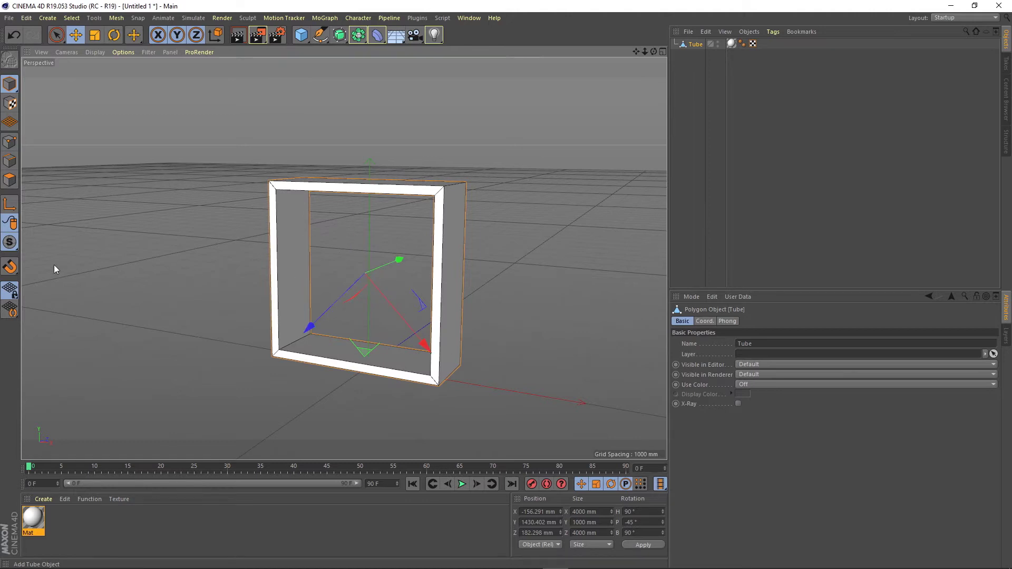
- In Axis mode, shift the tube's axis toward the frame's lower edge
left_click(10, 204)
left_click_drag(397, 259, 399, 261)
left_click_drag(424, 345, 413, 334)
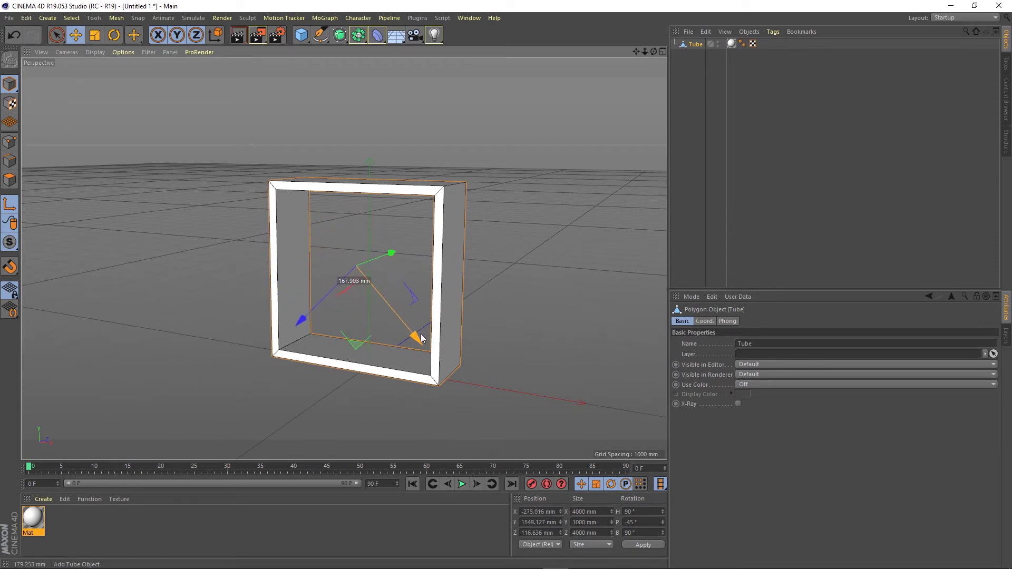
left_click_drag(310, 328, 316, 327)
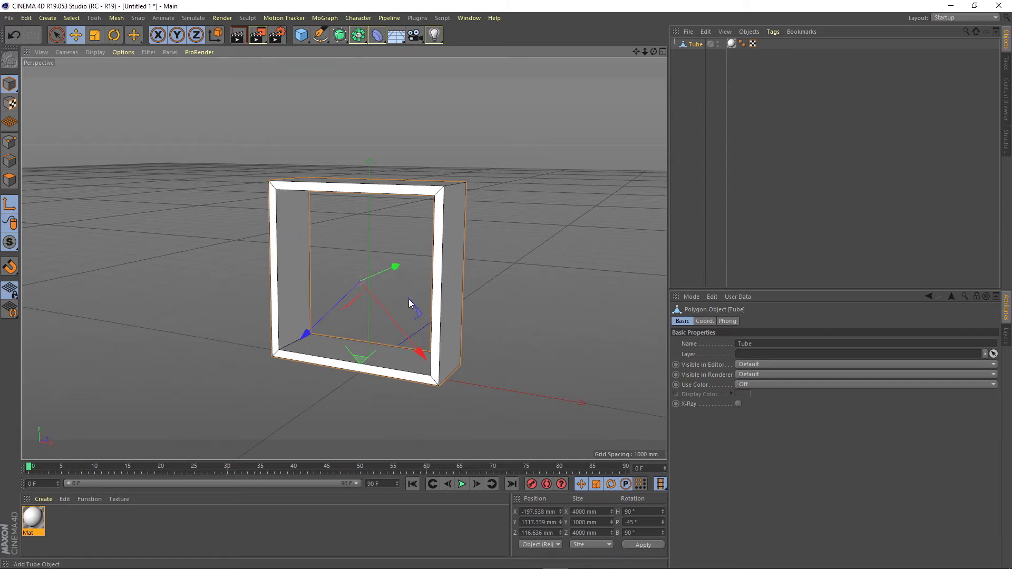
- Zero the axis rotation to 0° heading, pitch and bank in Object coordinates
left_click(114, 35)
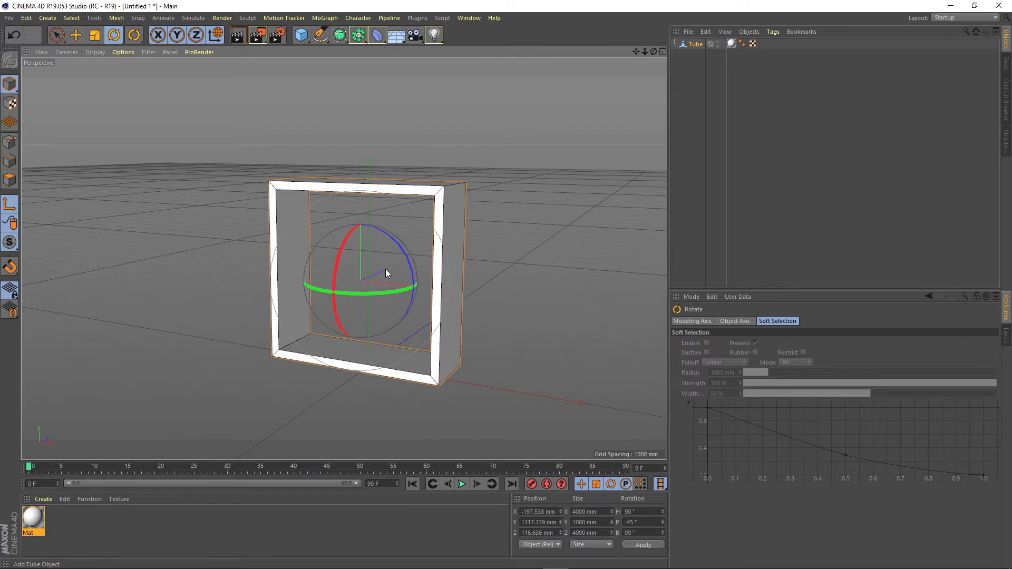
left_click(215, 37)
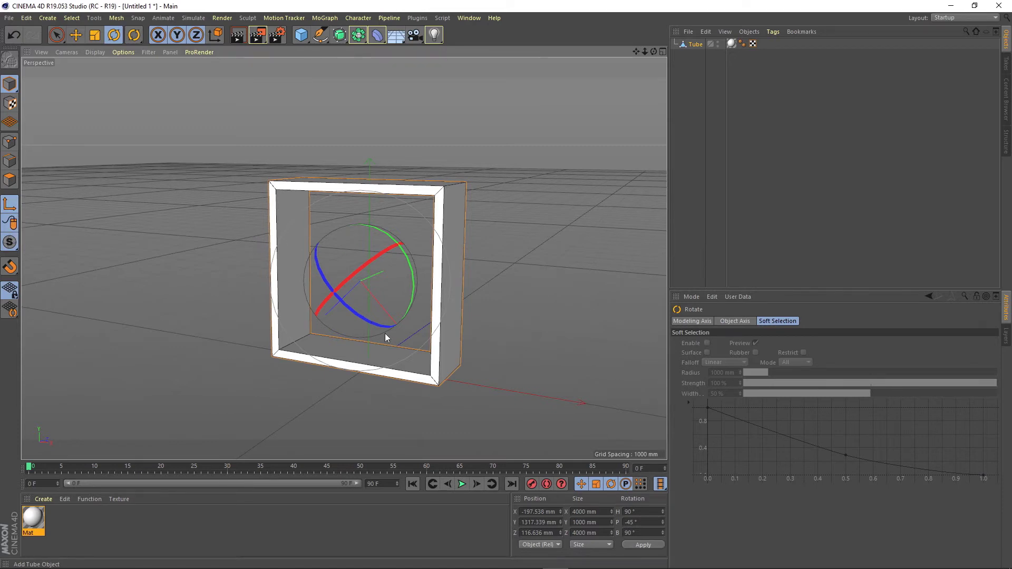
left_click(643, 511)
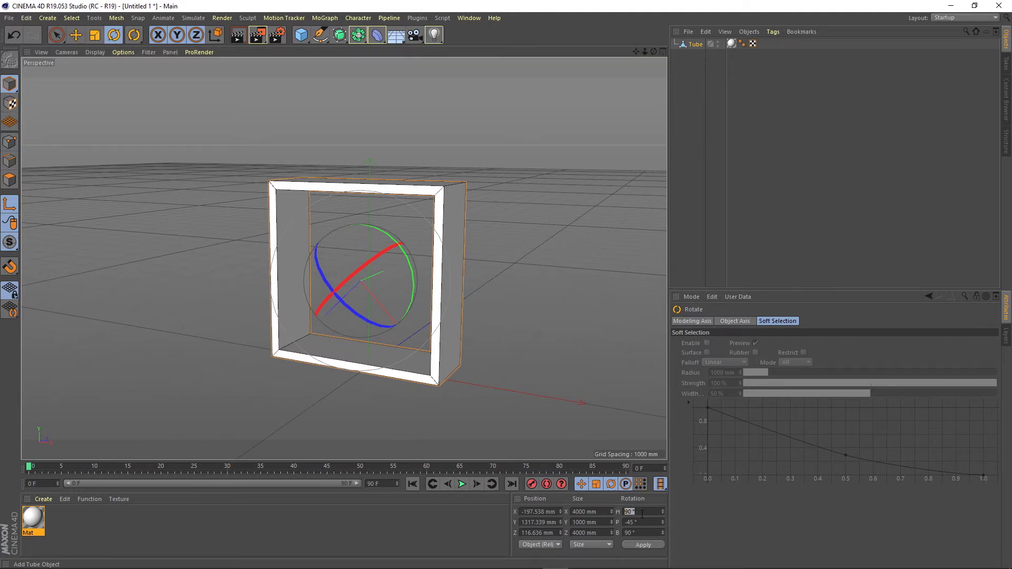
type("0")
key("Tab")
type("0")
key("Tab")
type("0")
key("Return")
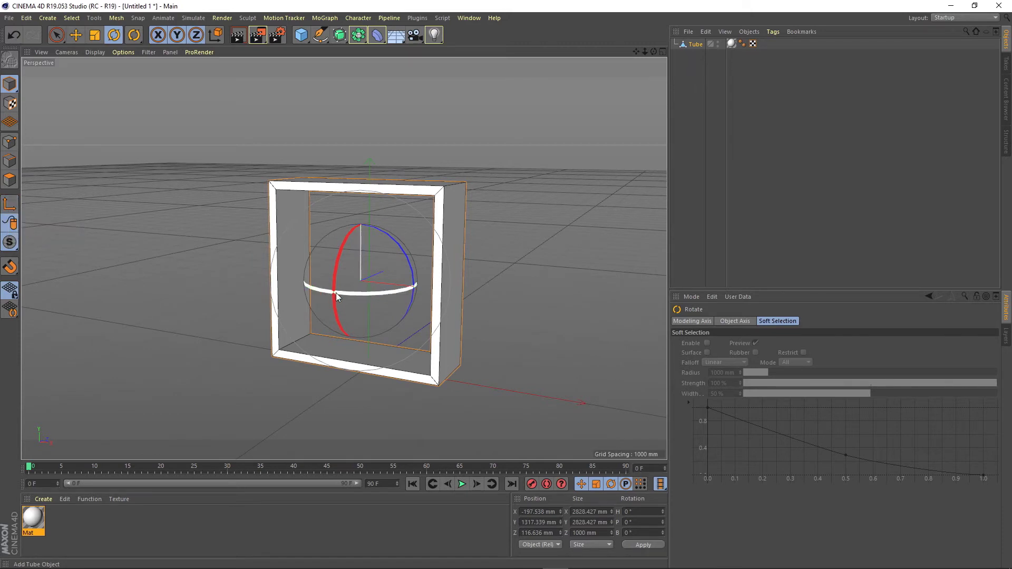
- Trial-rotate the frame's heading, with and without axis editing, then undo it
mouse_move(336, 293)
left_mouse_down()
mouse_move(340, 313)
mouse_move(305, 309)
left_mouse_up()
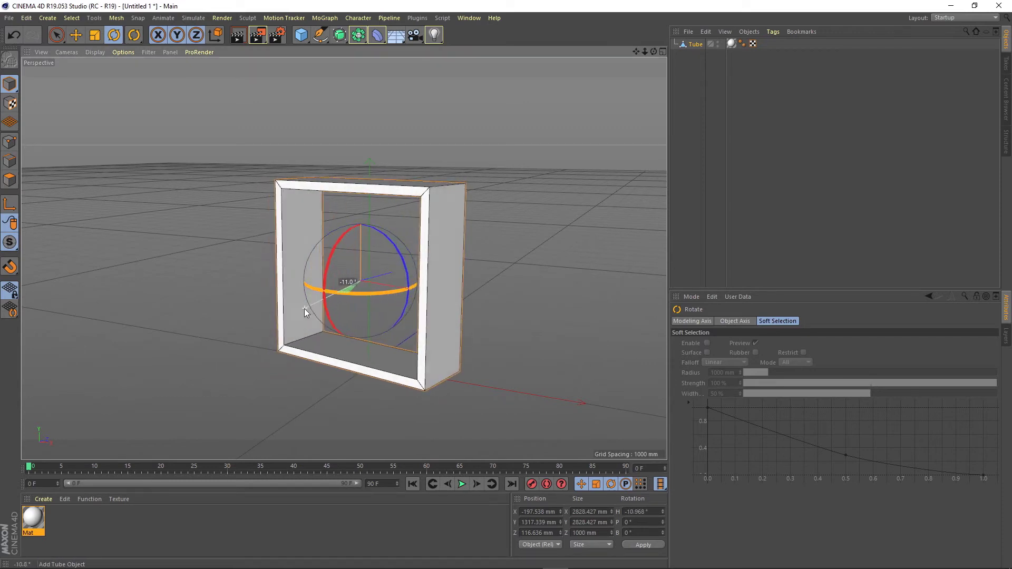
left_click_drag(304, 311, 413, 308)
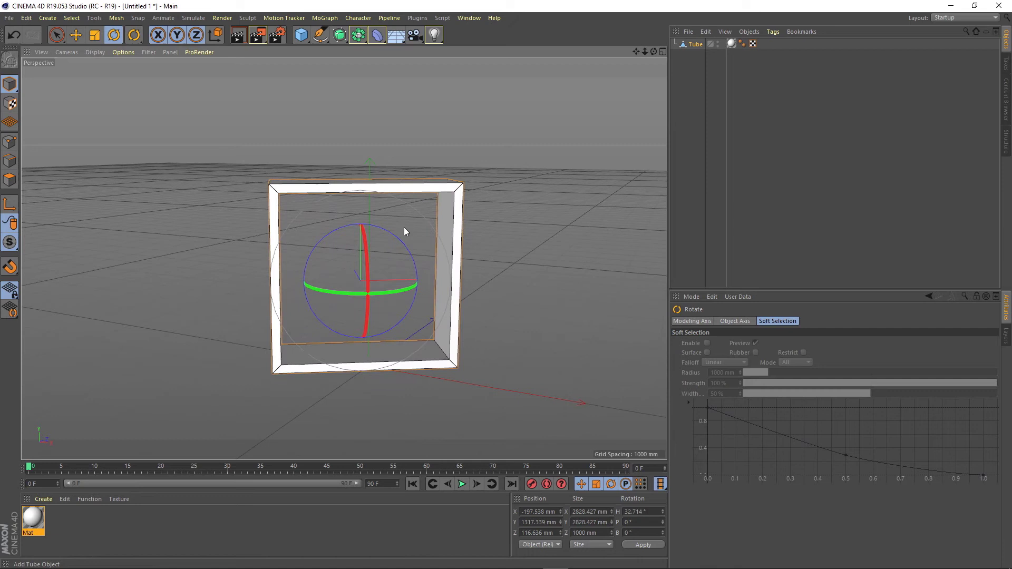
left_click(10, 205)
mouse_move(387, 293)
left_mouse_down()
mouse_move(337, 296)
mouse_move(427, 290)
mouse_move(286, 295)
mouse_move(415, 305)
left_mouse_up()
key("ctrl+z")
key("ctrl+z")
key("ctrl+z")
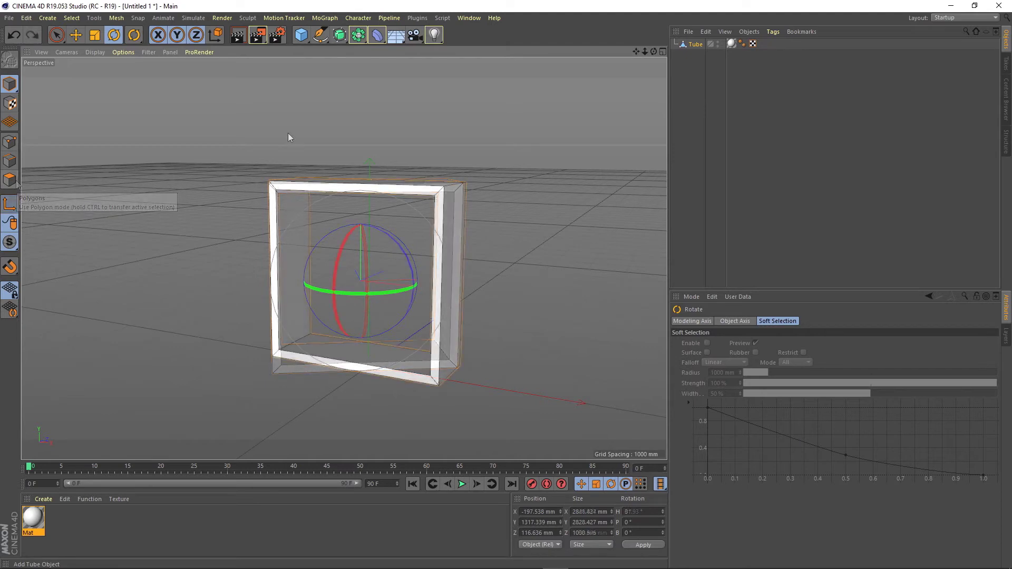
- Box-select the tube's top points and raise them to about 5763 mm for a tall doorframe
left_click(76, 35)
left_click(10, 142)
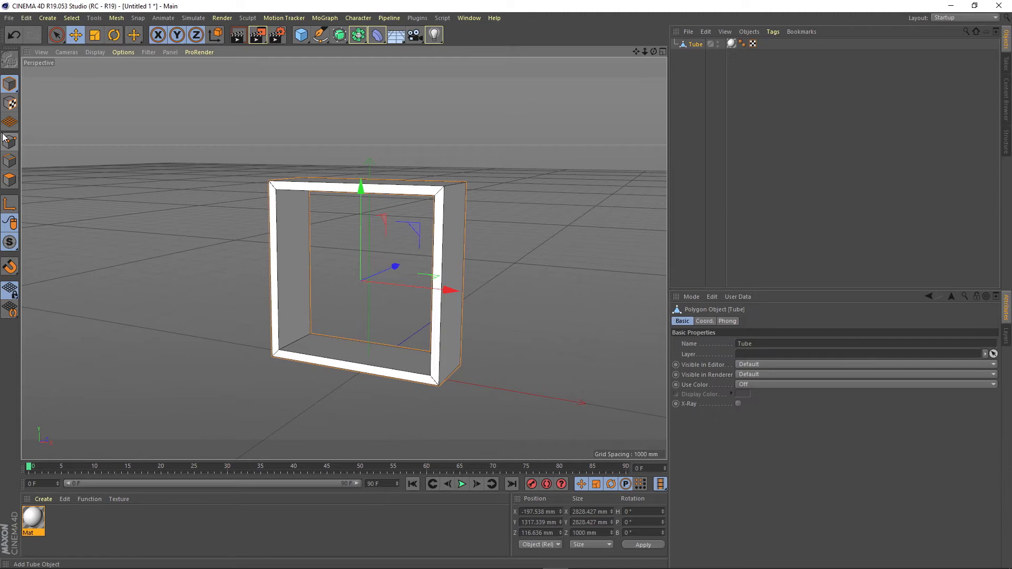
left_click(56, 35)
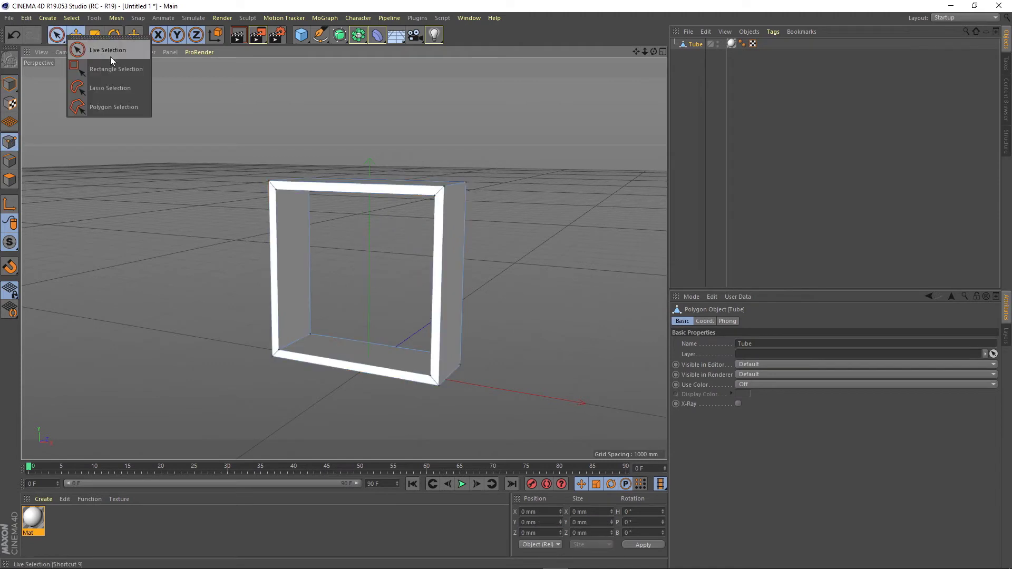
left_click(105, 75)
left_click_drag(220, 150, 478, 240)
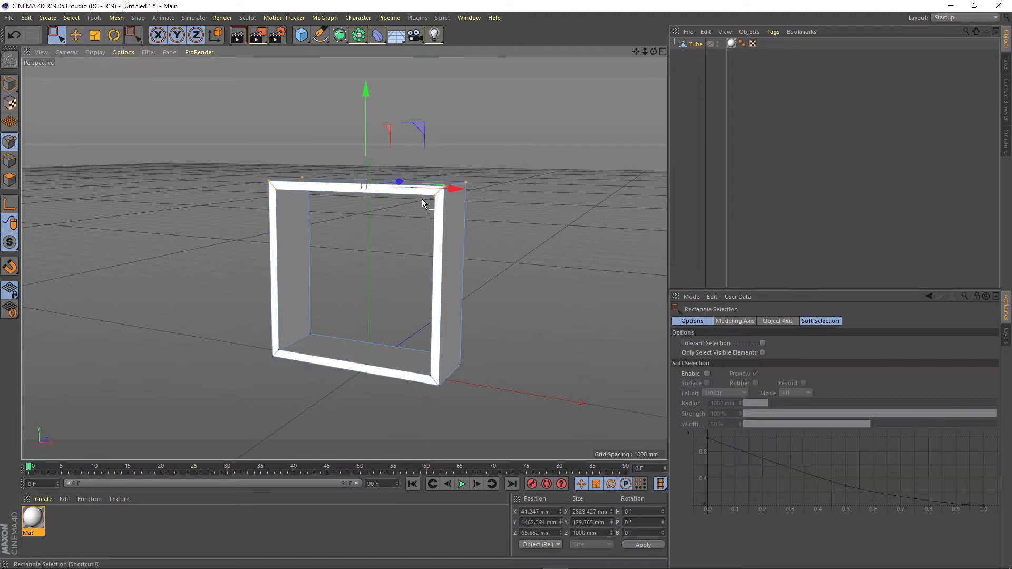
mouse_move(421, 203)
left_mouse_down("alt")
mouse_move(353, 245)
mouse_move(358, 85)
left_mouse_up("alt")
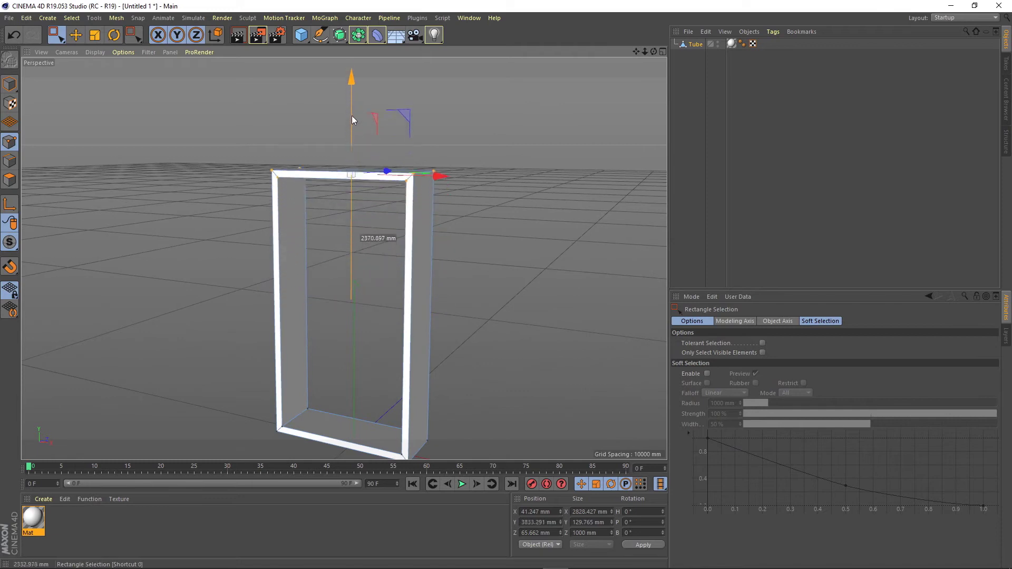
mouse_move(396, 309)
left_mouse_down("alt")
mouse_move(392, 274)
mouse_move(382, 283)
left_mouse_up("alt")
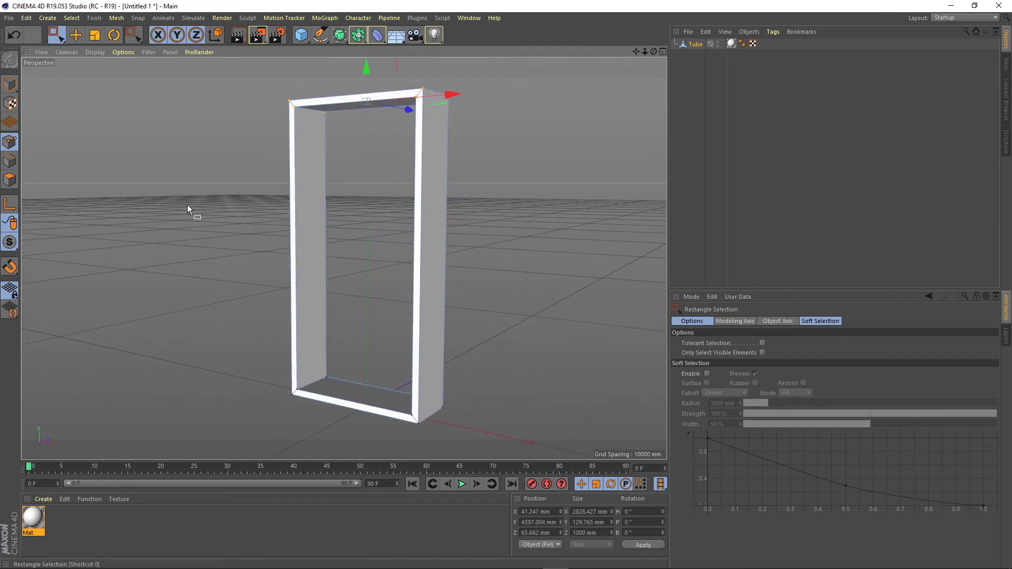
left_click(10, 83)
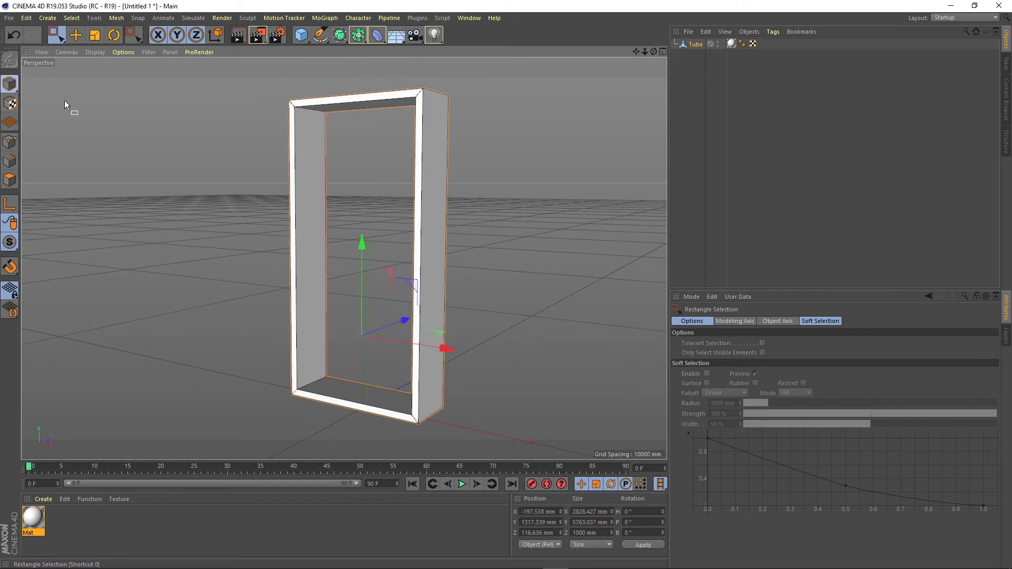
- Add a cube, fit it into the frame as a 2545 × 5494 × 170 mm panel, and apply Mat
left_click(302, 36)
mouse_move(367, 323)
left_mouse_down()
mouse_move(396, 238)
mouse_move(394, 195)
mouse_move(372, 214)
mouse_move(412, 229)
mouse_move(418, 223)
mouse_move(400, 214)
mouse_move(432, 217)
mouse_move(362, 168)
mouse_move(364, 90)
left_mouse_up()
mouse_move(362, 124)
left_mouse_down()
mouse_move(362, 138)
mouse_move(362, 81)
left_mouse_up()
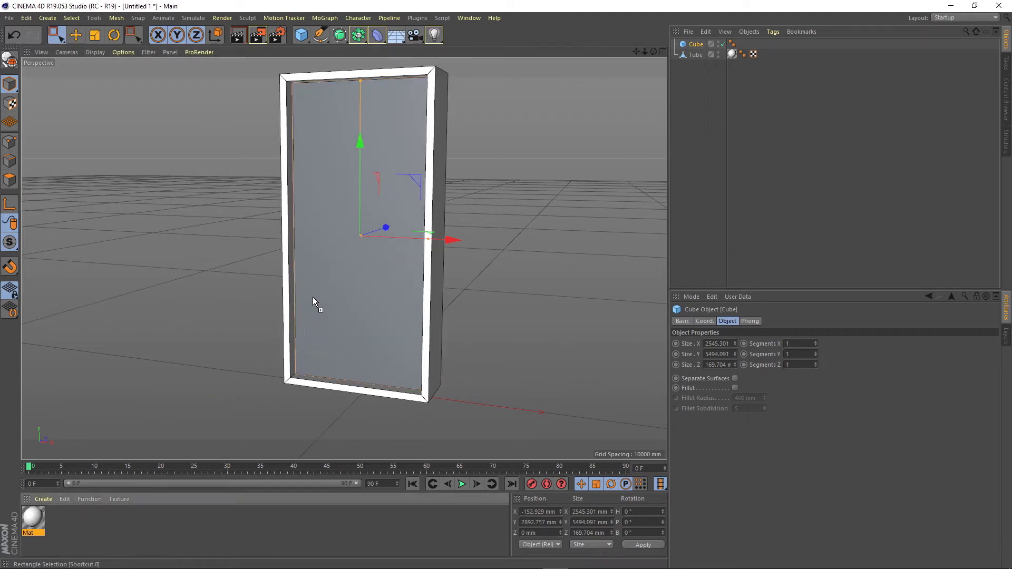
mouse_move(33, 516)
left_mouse_down()
mouse_move(312, 296)
mouse_move(334, 300)
mouse_move(414, 221)
mouse_move(221, 231)
left_mouse_up()
left_click(76, 35)
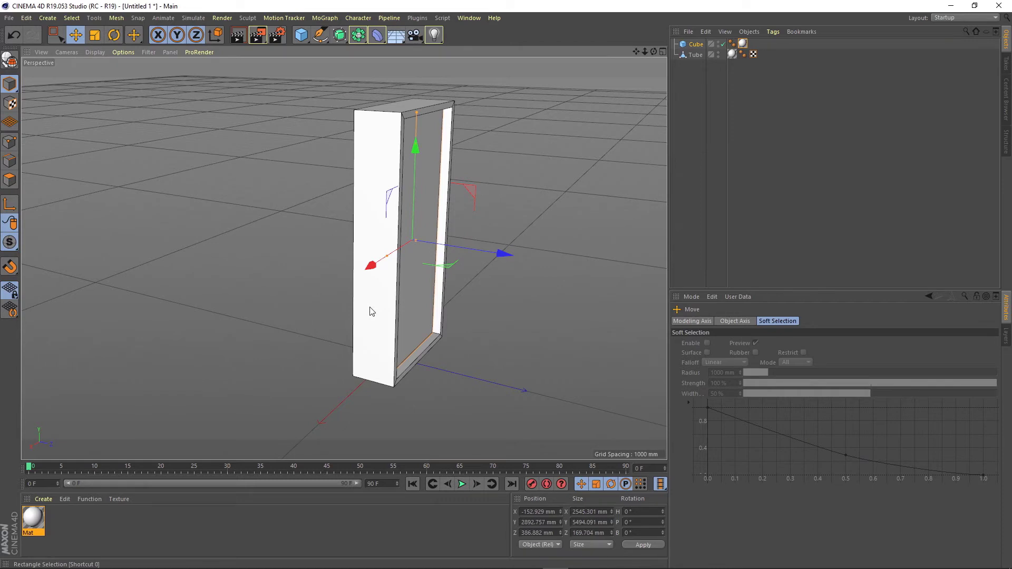
- Try turning the door panel's heading, then undo it back to 0° rotation
mouse_move(379, 304)
left_mouse_down("alt")
mouse_move(522, 307)
mouse_move(370, 307)
left_mouse_up("alt")
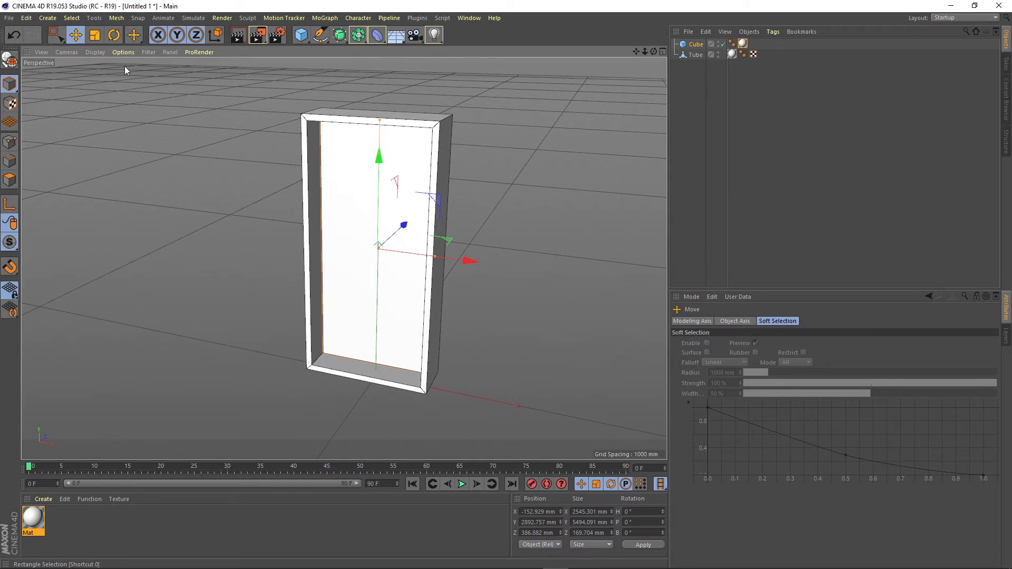
left_click(114, 36)
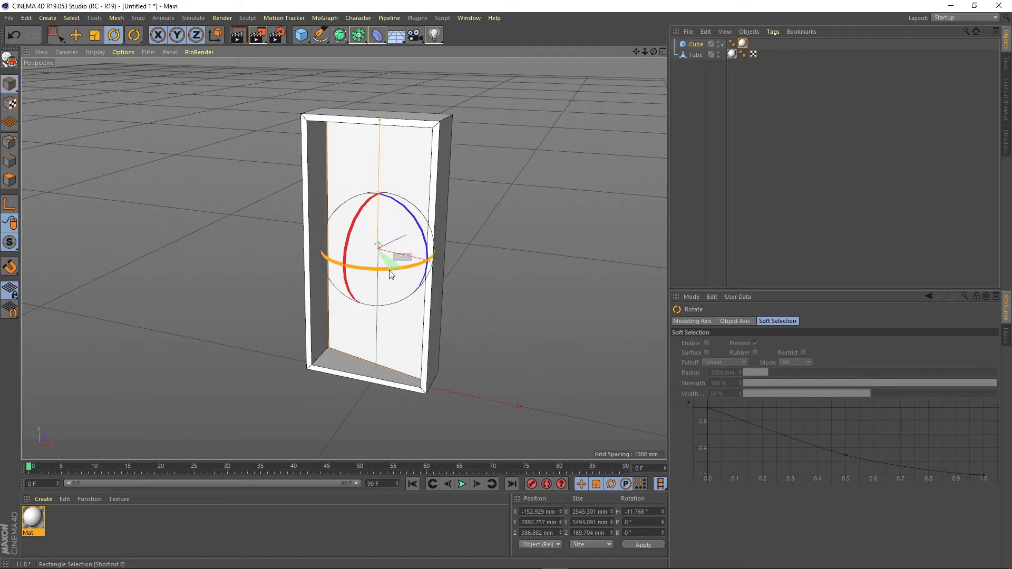
mouse_move(389, 270)
left_mouse_down()
mouse_move(312, 267)
mouse_move(248, 238)
mouse_move(281, 273)
mouse_move(372, 276)
mouse_move(438, 258)
mouse_move(395, 288)
mouse_move(289, 295)
mouse_move(406, 283)
mouse_move(393, 282)
left_mouse_up()
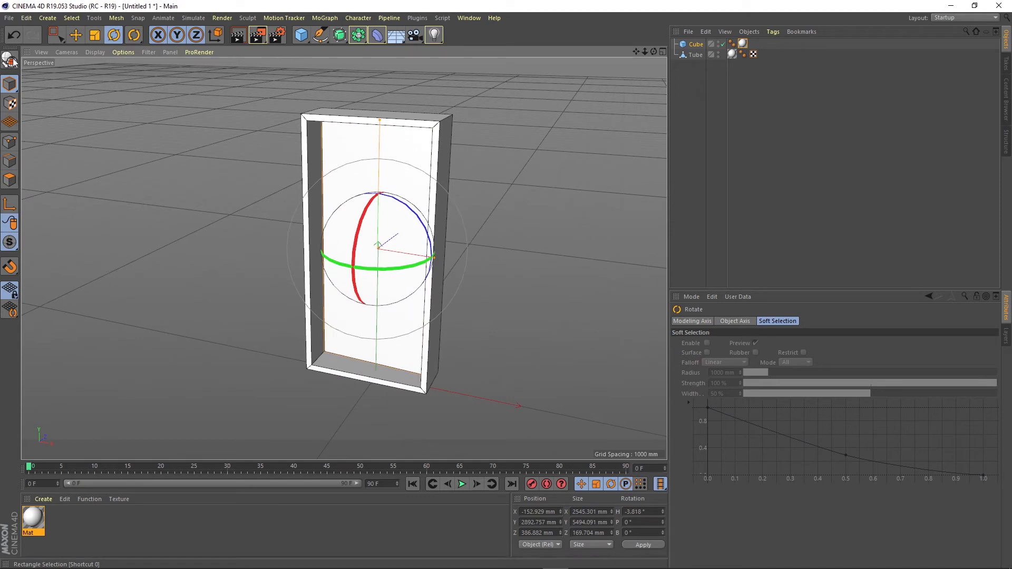
left_click(15, 35)
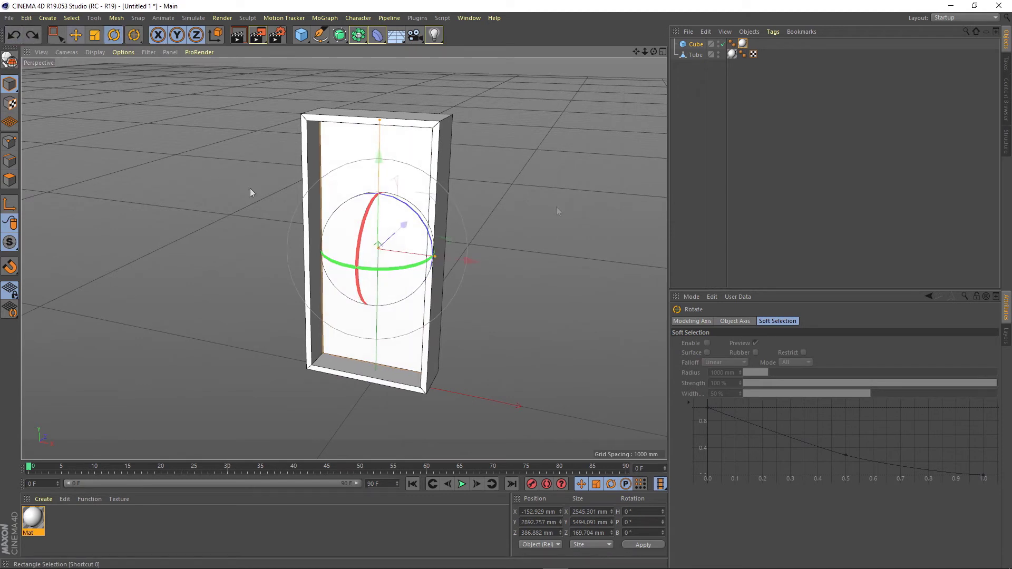
key("e")
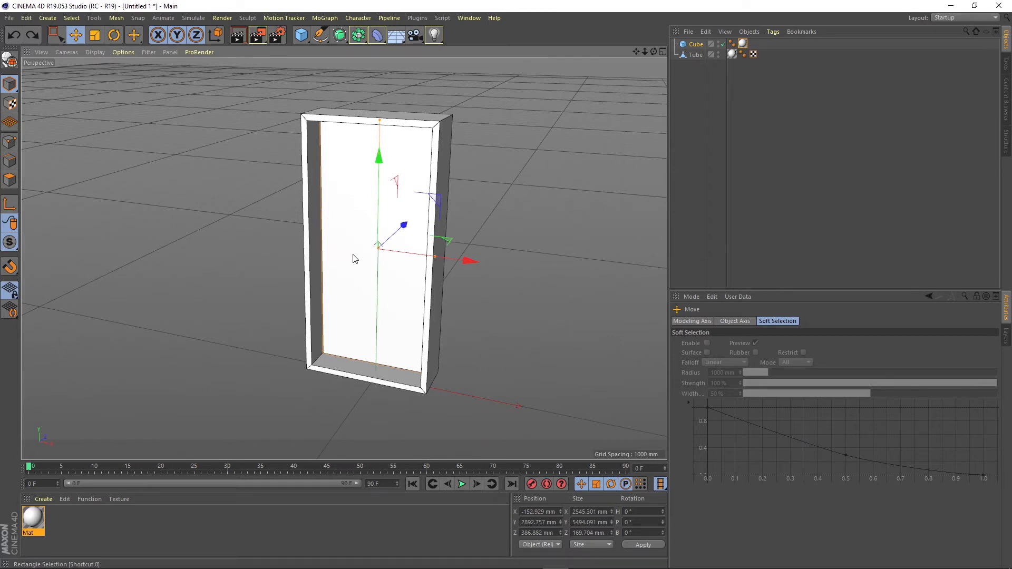
- Make the door cube editable and move its pivot to the door's right outer edge in Top view
left_click(9, 60)
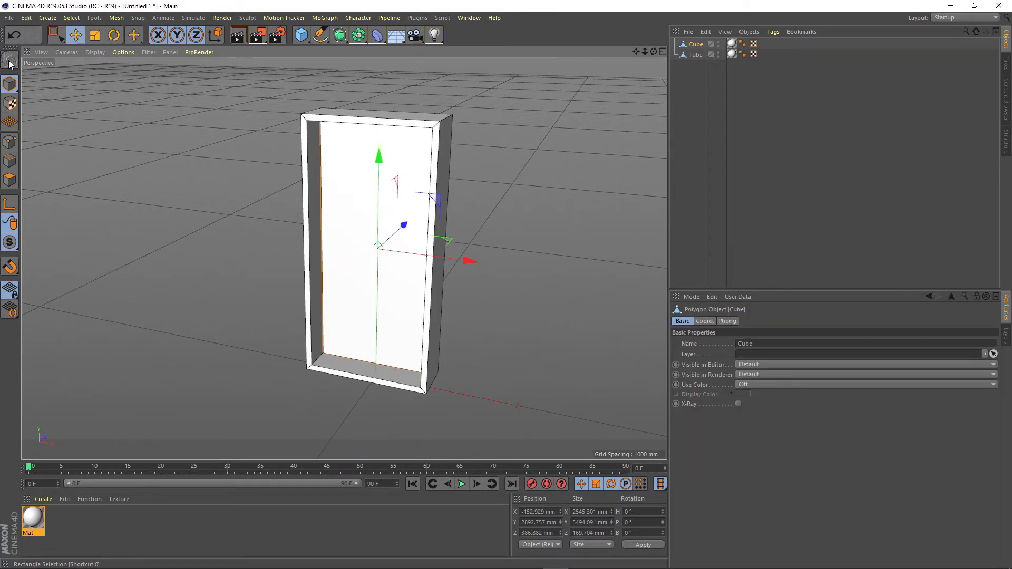
left_click(9, 204)
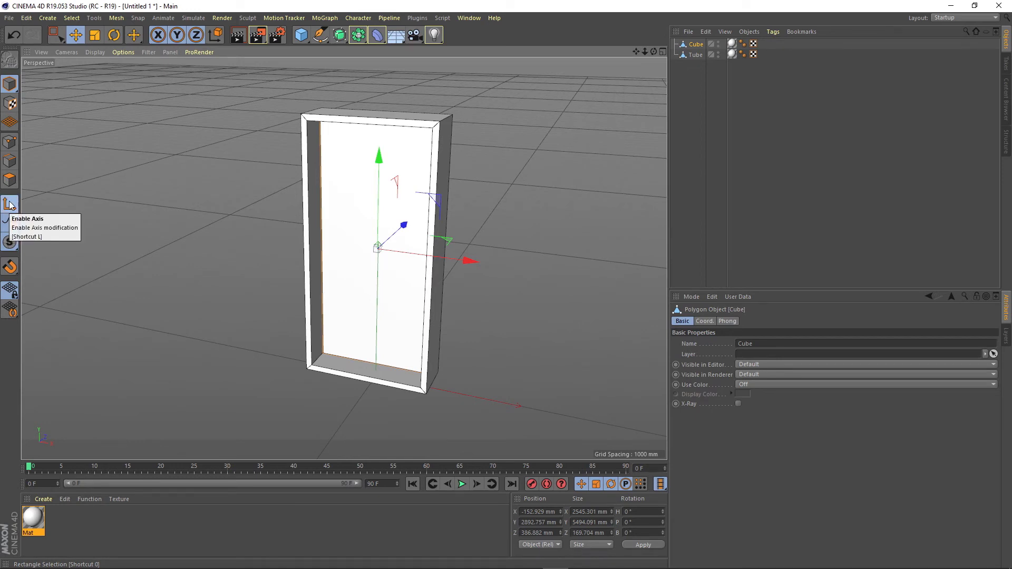
left_click(663, 51)
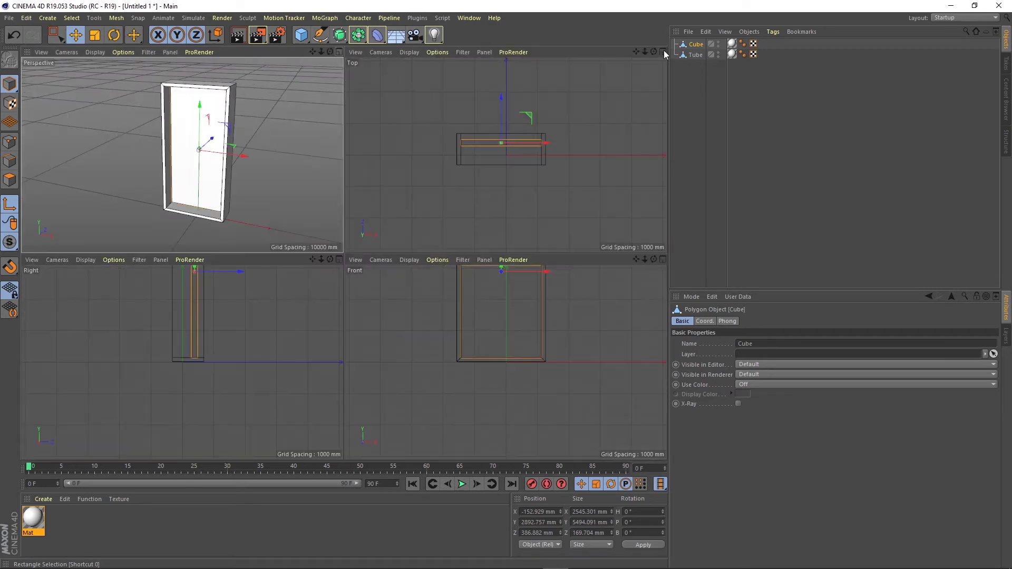
left_click(663, 51)
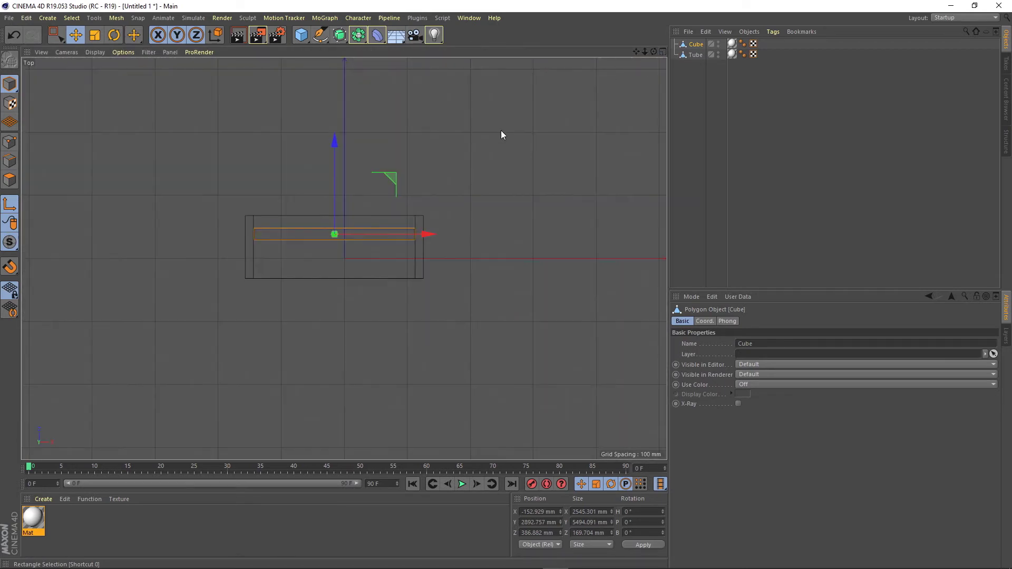
scroll(347, 243, "up", 3)
scroll(342, 243, "up", 4)
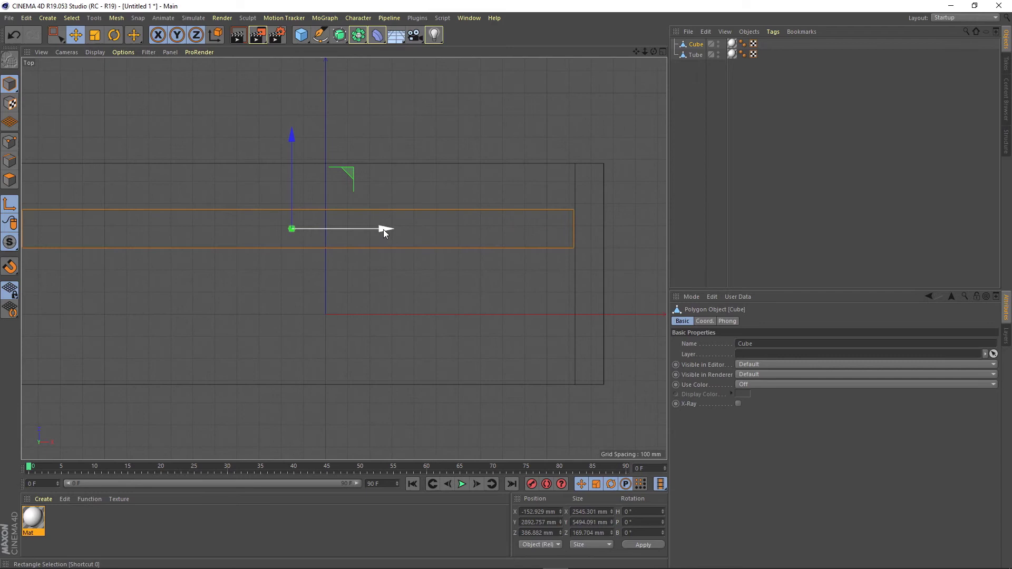
left_click_drag(384, 229, 666, 226)
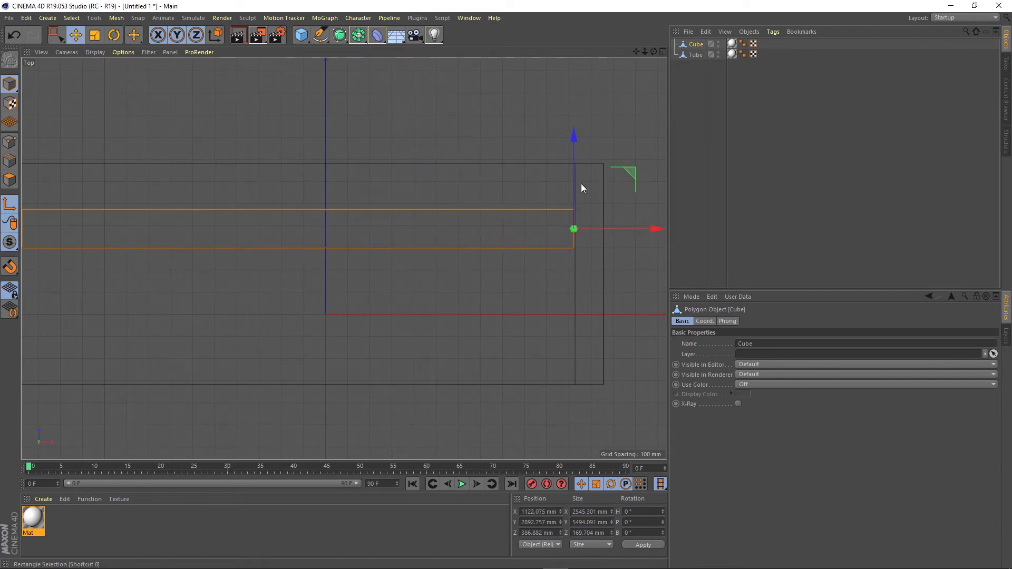
left_click_drag(574, 181, 572, 164)
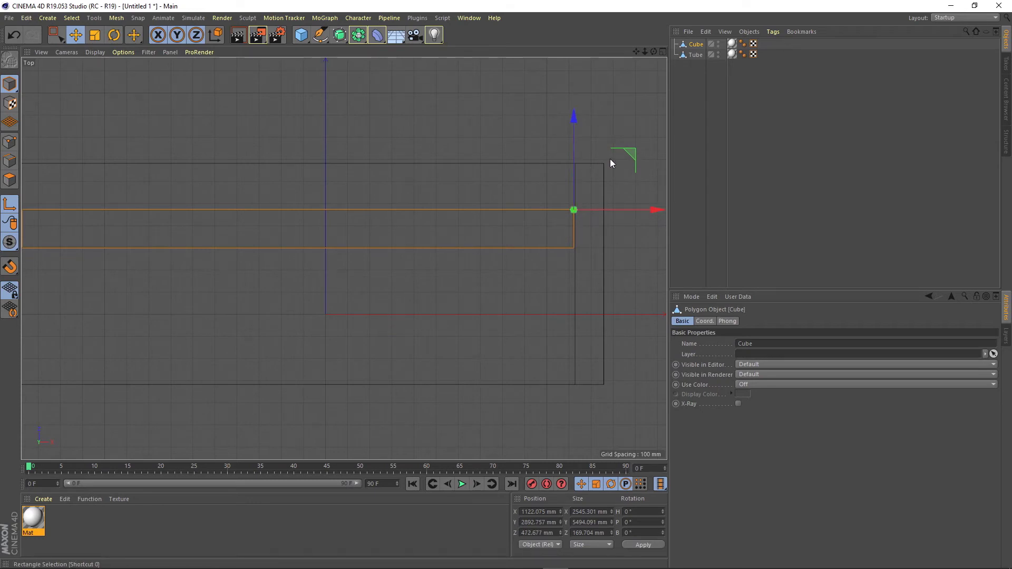
- Shift the whole door flush with the frame's front, to about 674 mm depth
left_click(9, 205)
scroll(219, 179, "down", 2)
middle_click_drag(341, 173, 329, 228)
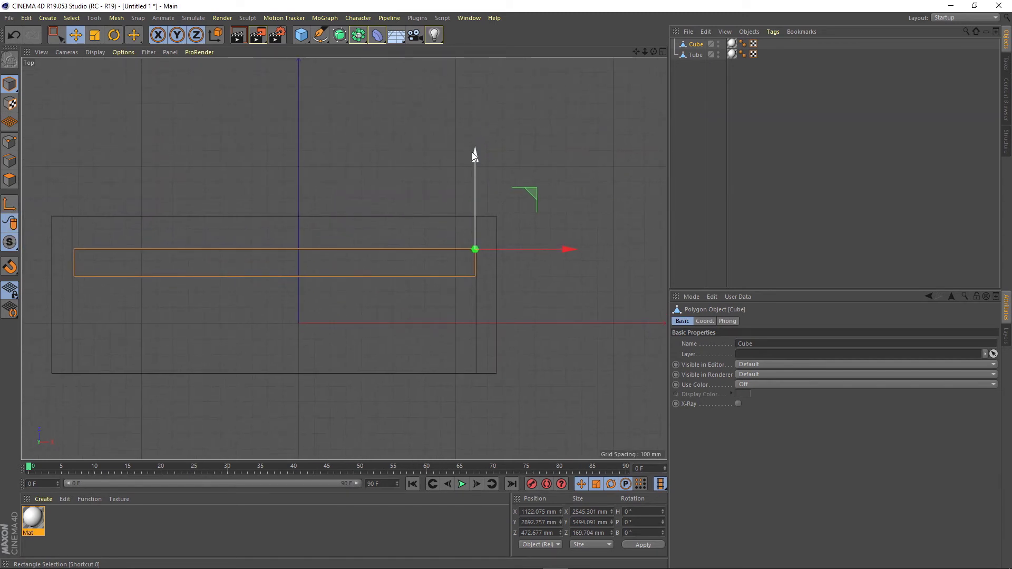
left_click_drag(473, 156, 478, 124)
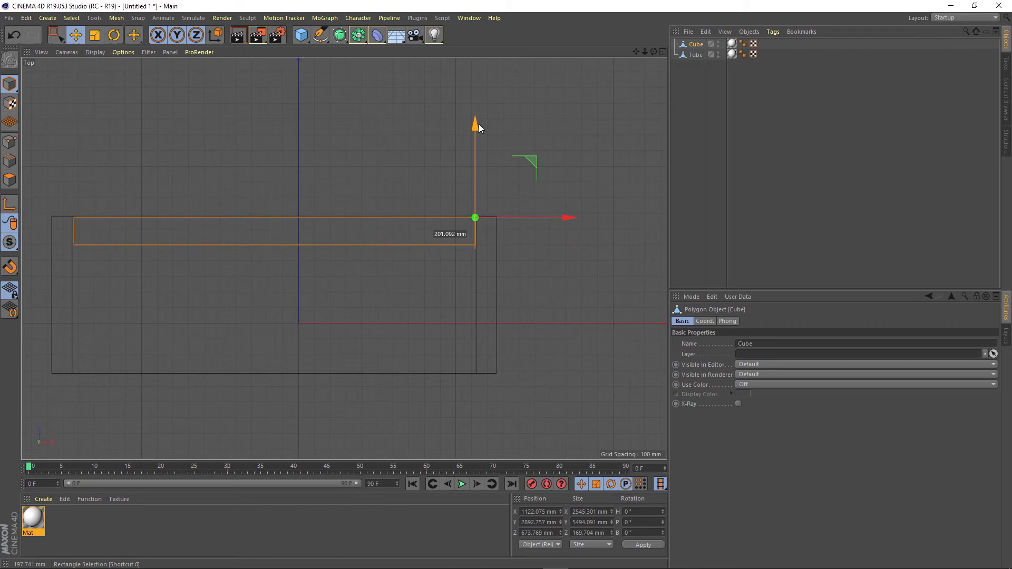
- Swing the door open on its hinge edge to about -106° heading
left_click(663, 52)
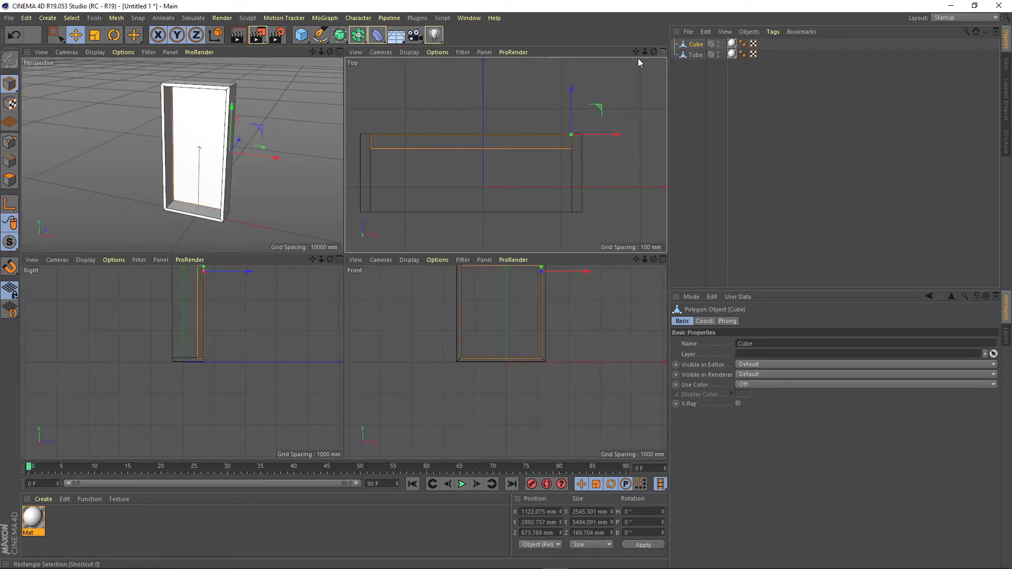
left_click(339, 51)
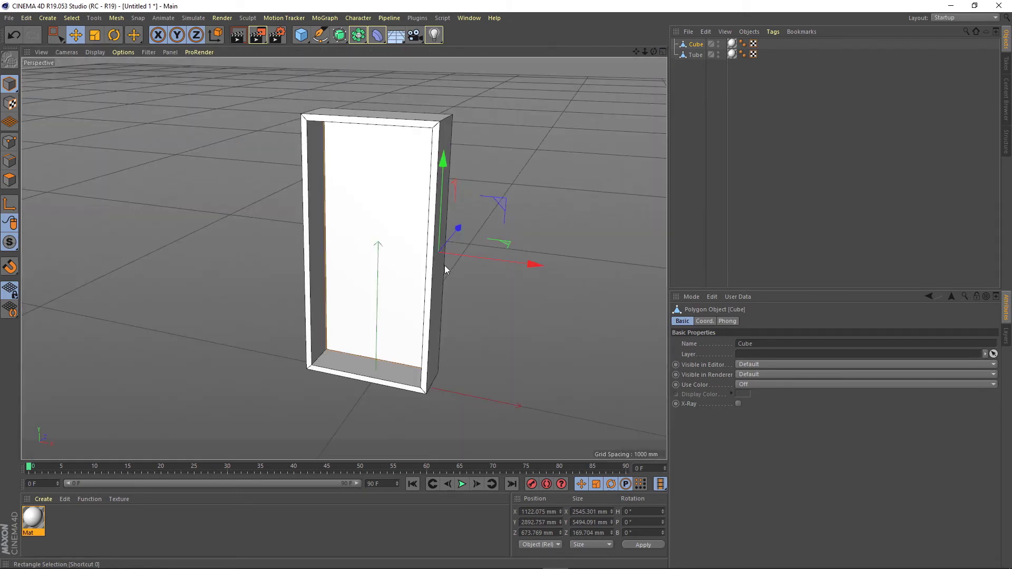
mouse_move(444, 265)
left_mouse_down("alt")
mouse_move(431, 255)
mouse_move(128, 260)
mouse_move(380, 282)
mouse_move(298, 274)
mouse_move(312, 295)
mouse_move(312, 276)
mouse_move(377, 279)
mouse_move(354, 261)
left_mouse_up("alt")
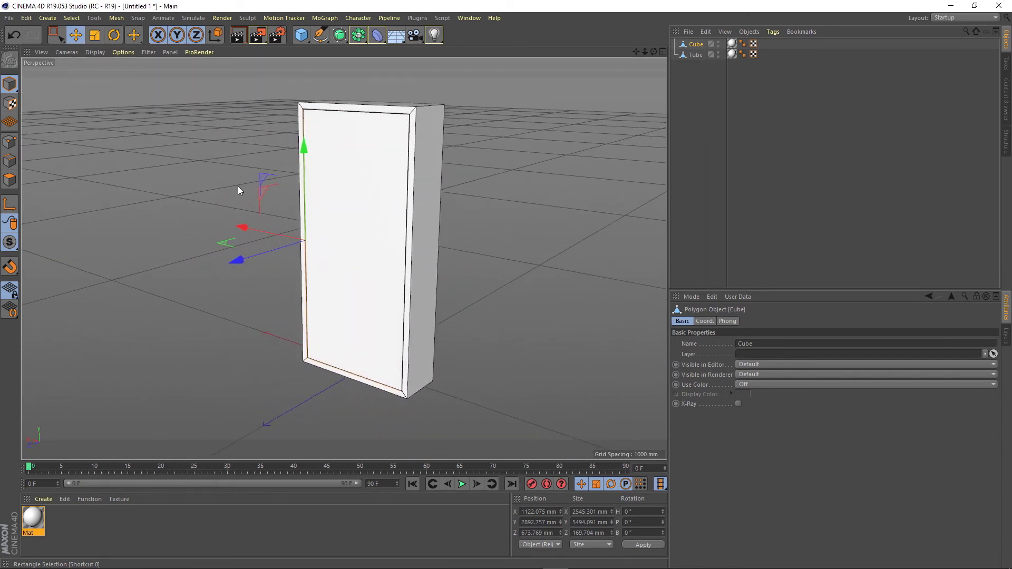
left_click(113, 35)
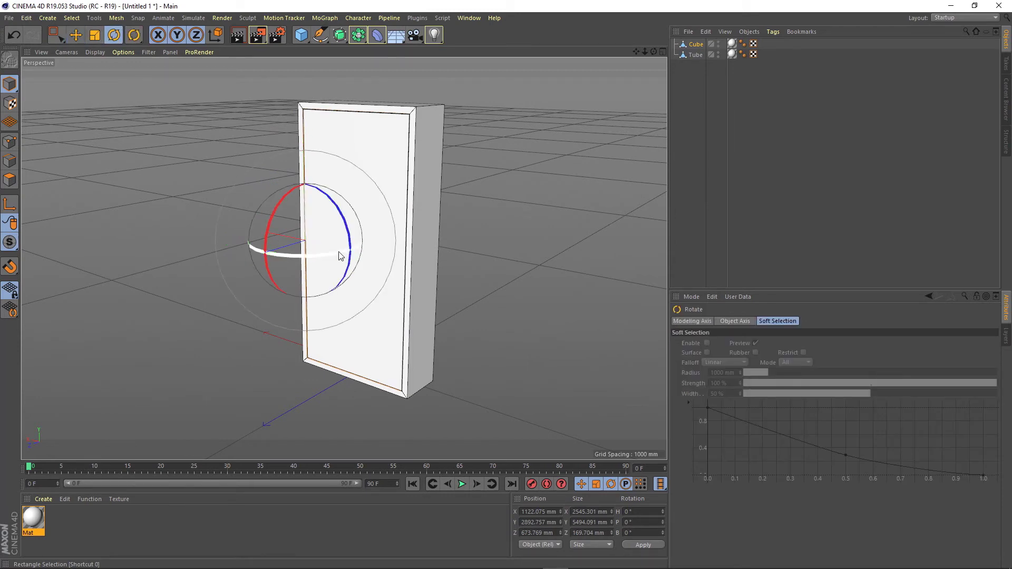
mouse_move(338, 256)
left_mouse_down()
mouse_move(146, 244)
mouse_move(228, 258)
mouse_move(169, 242)
mouse_move(182, 251)
left_mouse_up()
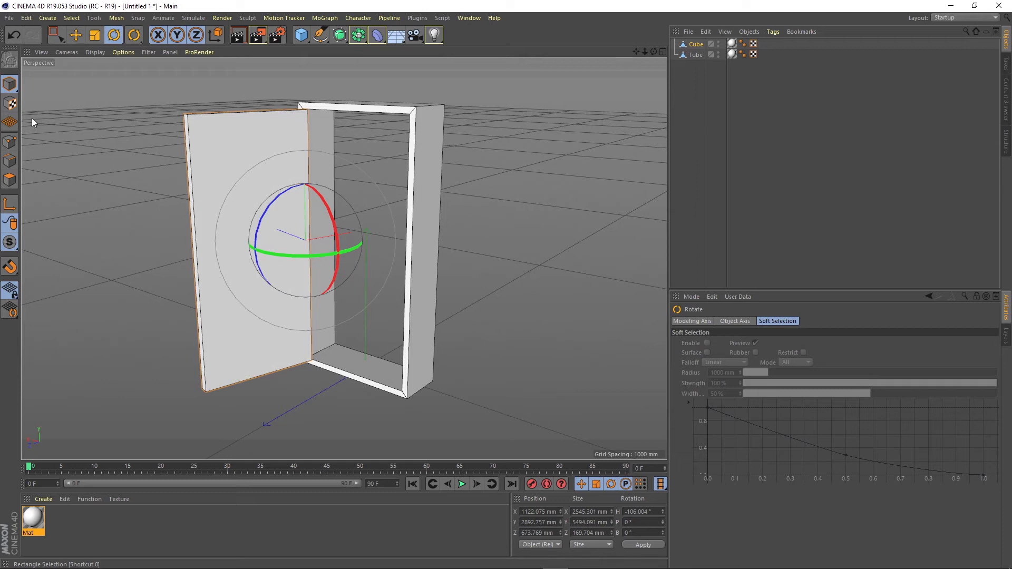
- Drag the door frame's pivot back to the doorway centre, around -163, 2728, 343 mm
left_click(73, 35)
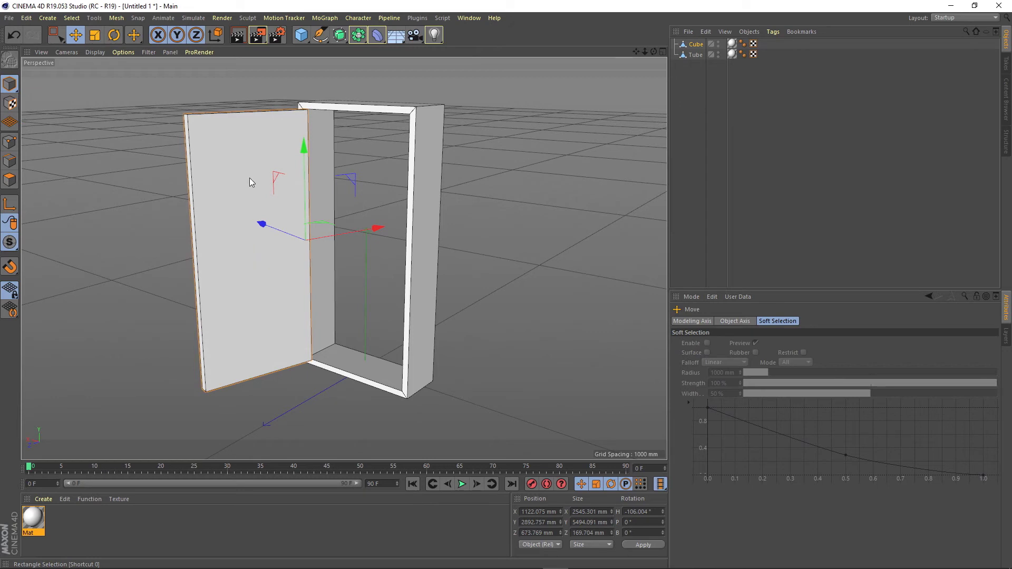
left_click(414, 259)
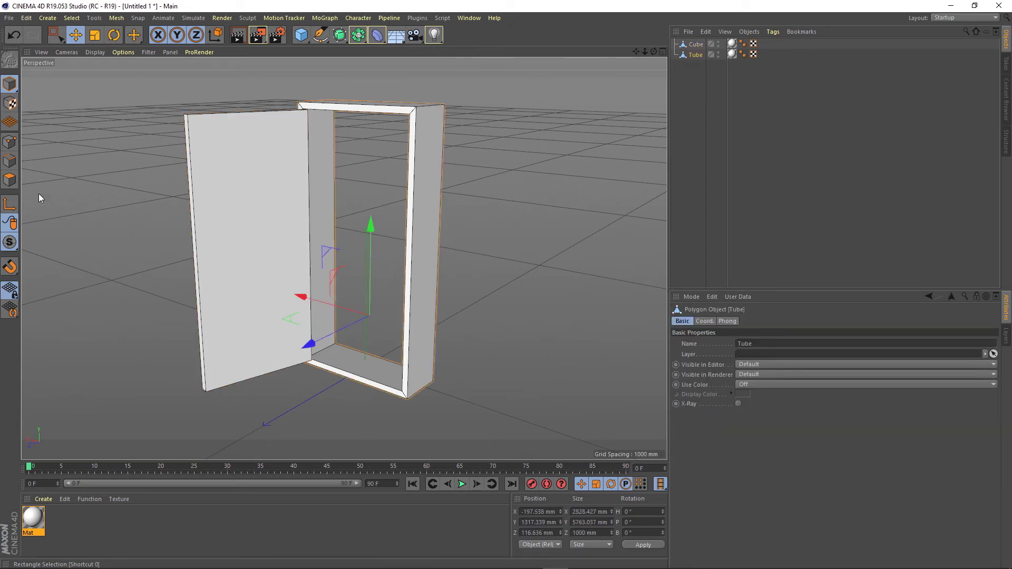
left_click(9, 204)
mouse_move(303, 345)
left_mouse_down()
mouse_move(478, 267)
mouse_move(533, 221)
left_mouse_up()
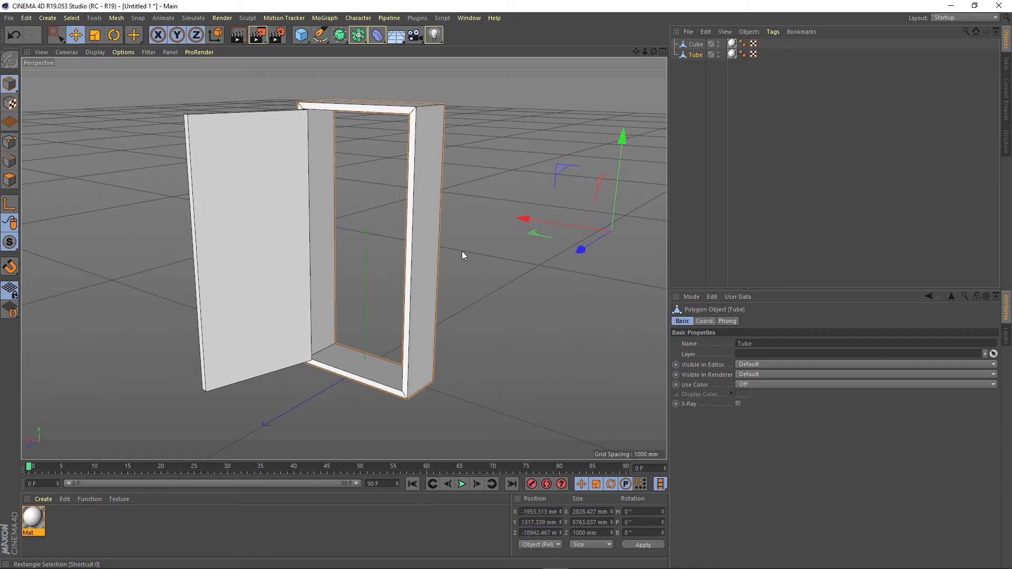
left_click(9, 203)
left_click_drag(580, 249, 307, 329)
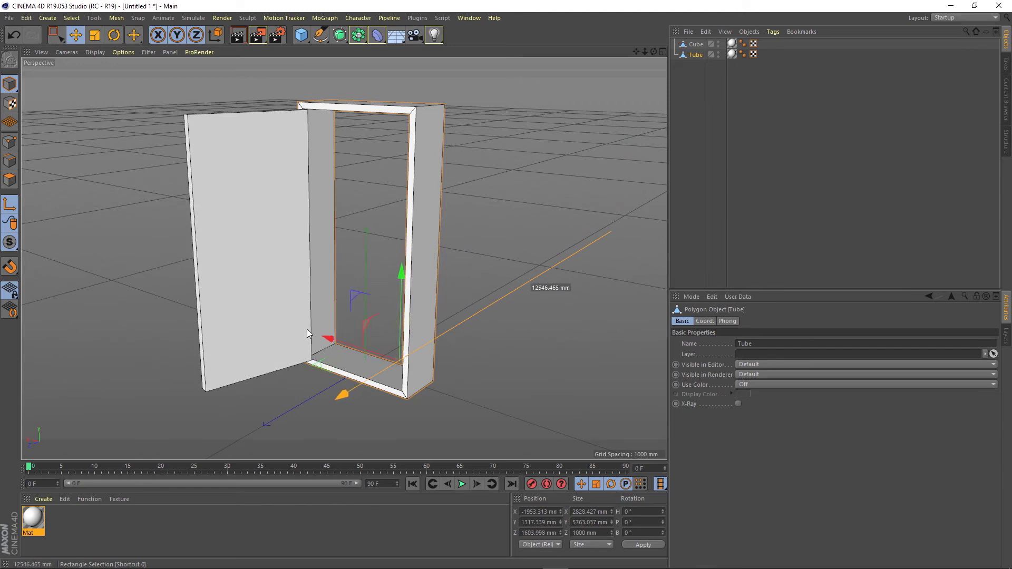
left_click_drag(437, 287, 418, 208)
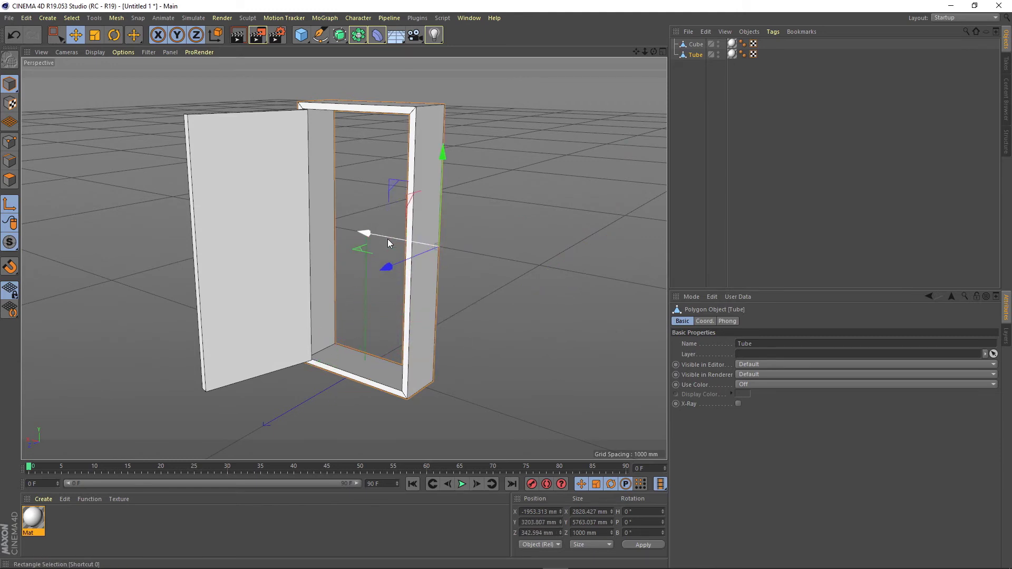
left_click_drag(388, 242, 315, 238)
left_click_drag(365, 201, 384, 241)
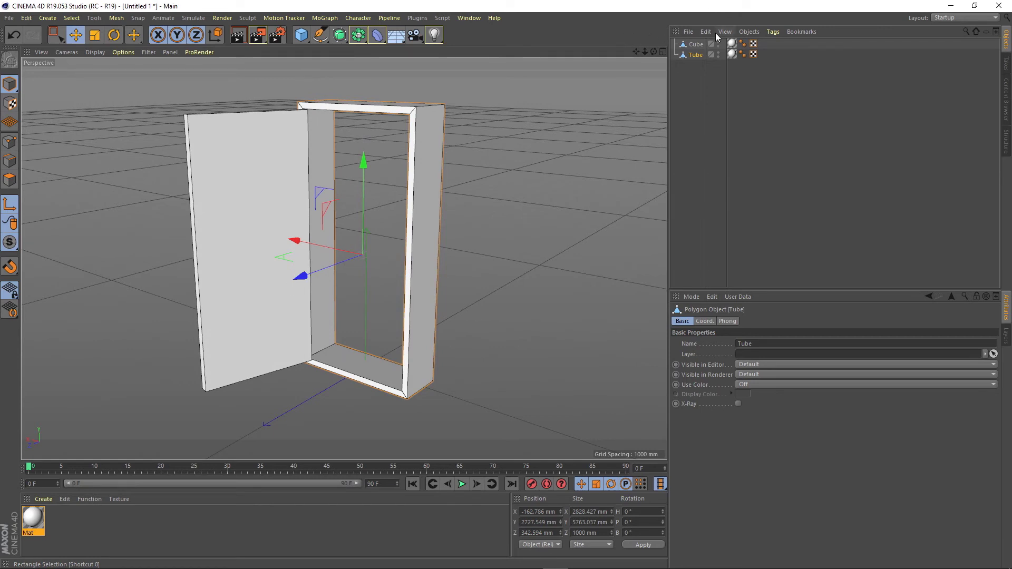
left_click(663, 52)
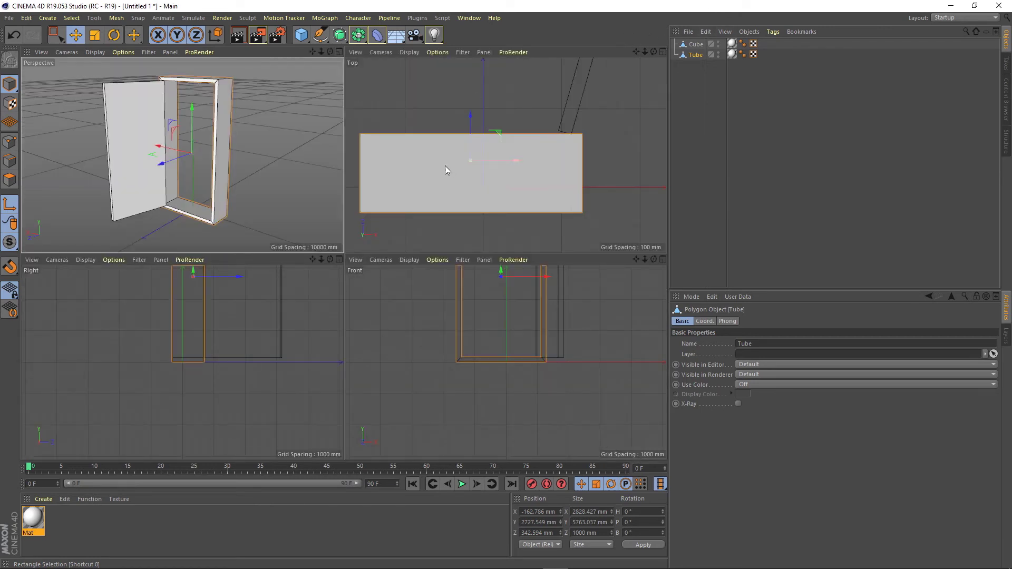
left_click(339, 52)
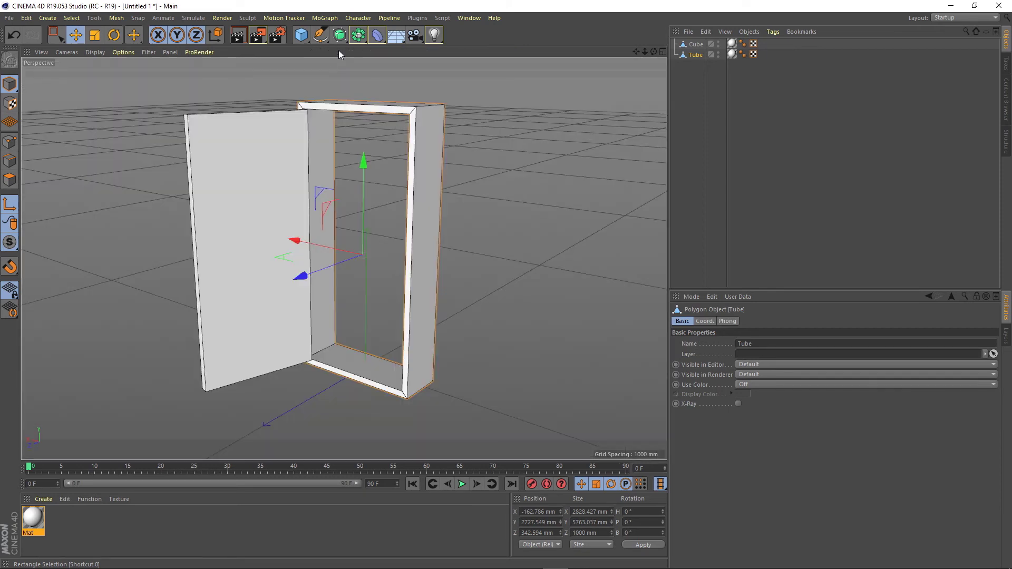
- Recentre the frame's pivot with Mesh > Axis Center > Center Axis to, then undo once
mouse_move(302, 275)
left_mouse_down()
mouse_move(492, 190)
mouse_move(588, 200)
mouse_move(259, 175)
mouse_move(381, 200)
mouse_move(573, 197)
mouse_move(515, 256)
left_mouse_up()
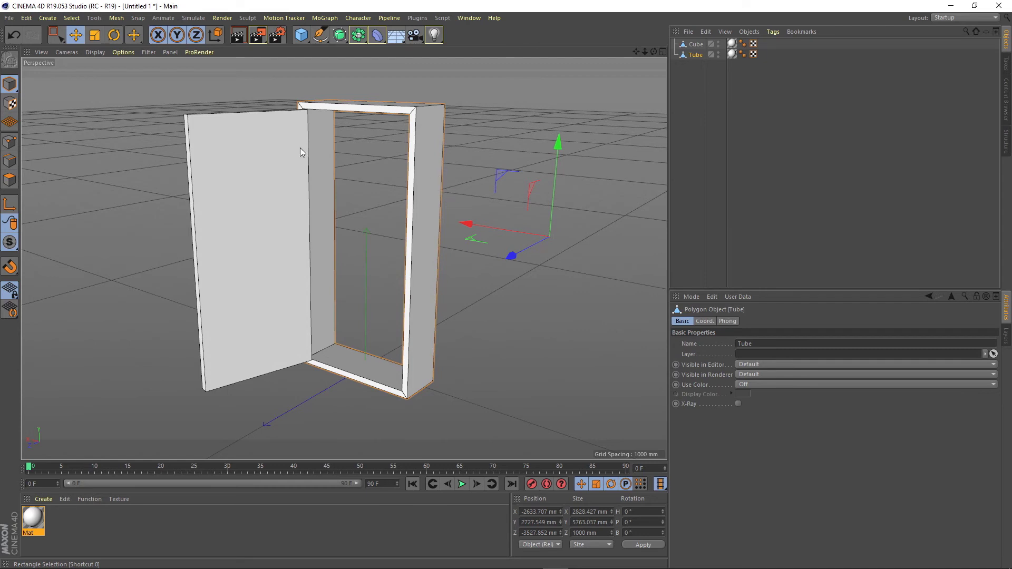
left_click(116, 19)
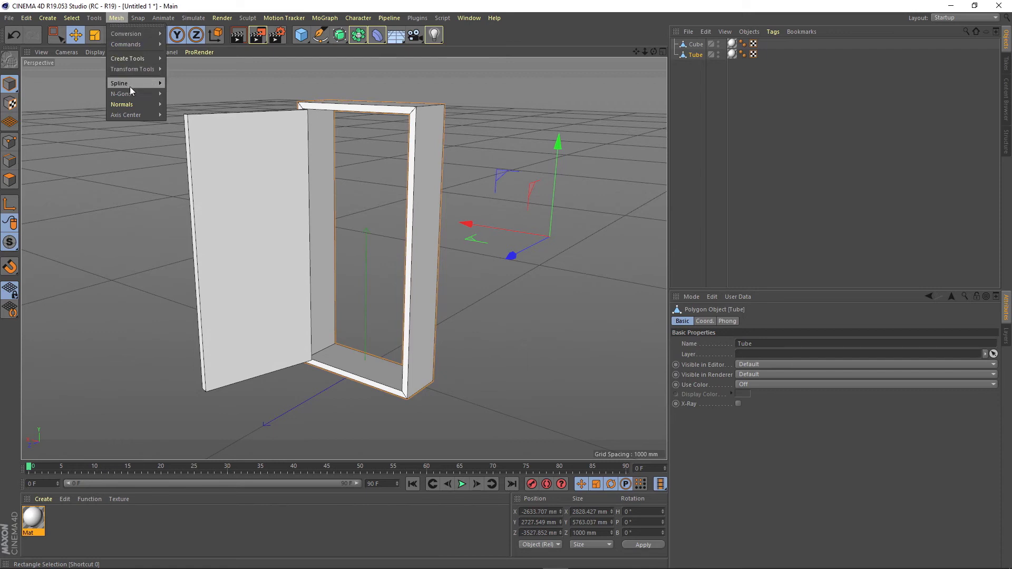
mouse_move(126, 115)
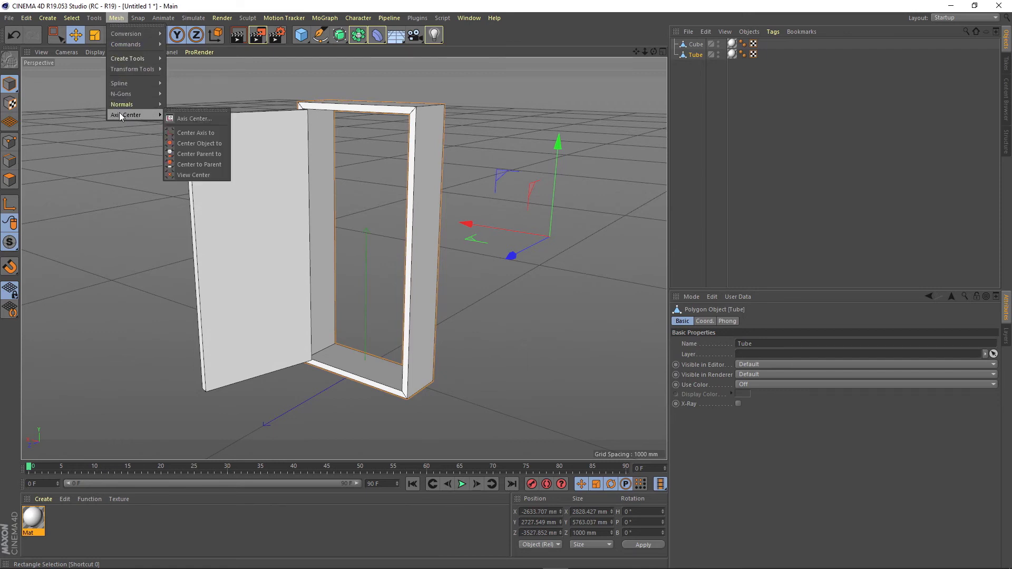
left_click(193, 133)
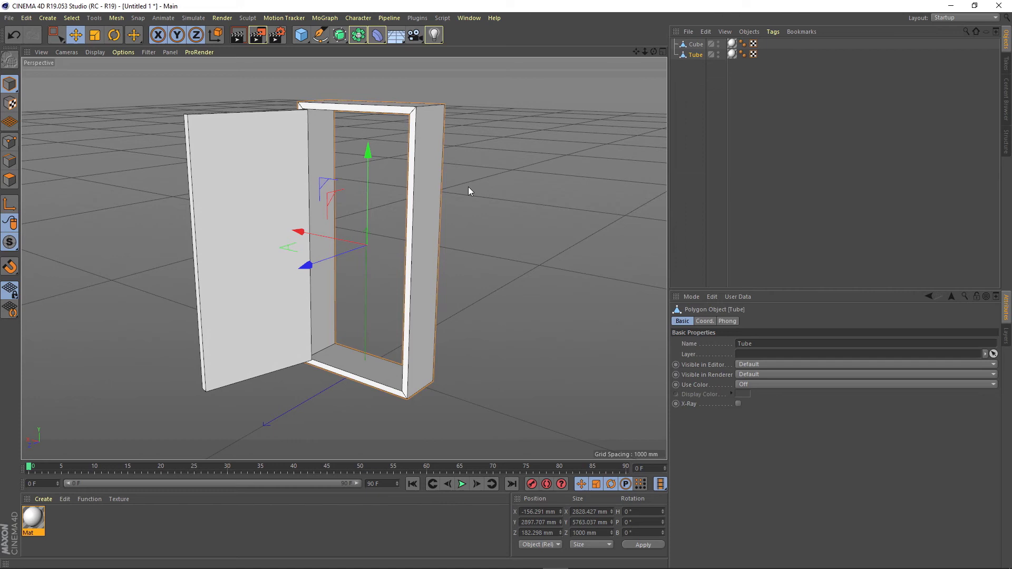
key("ctrl+z")
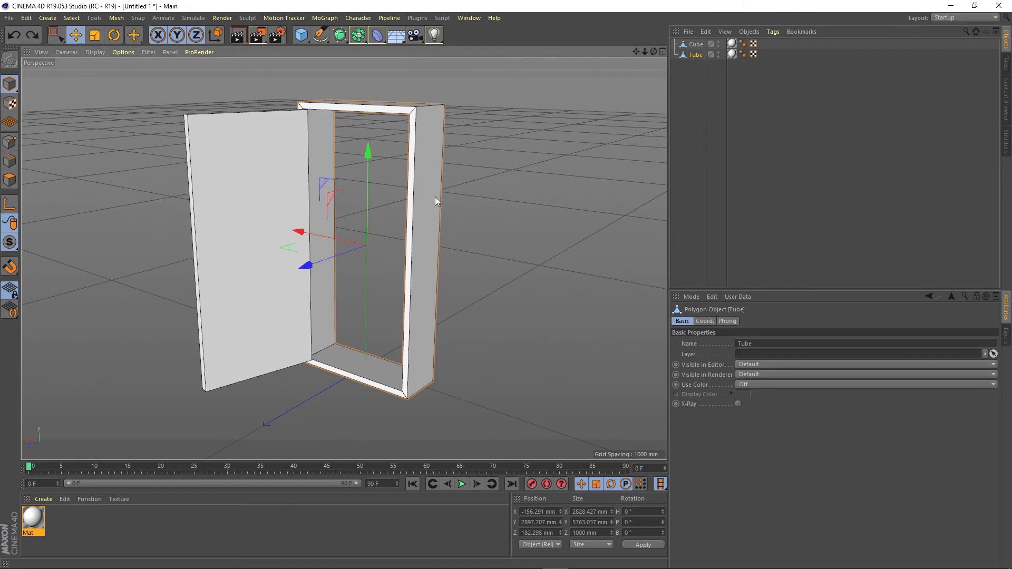
- Push the frame's axis far out along Z, try Center Object to Axis, then undo it
left_click(7, 203)
left_click_drag(305, 265, 554, 199)
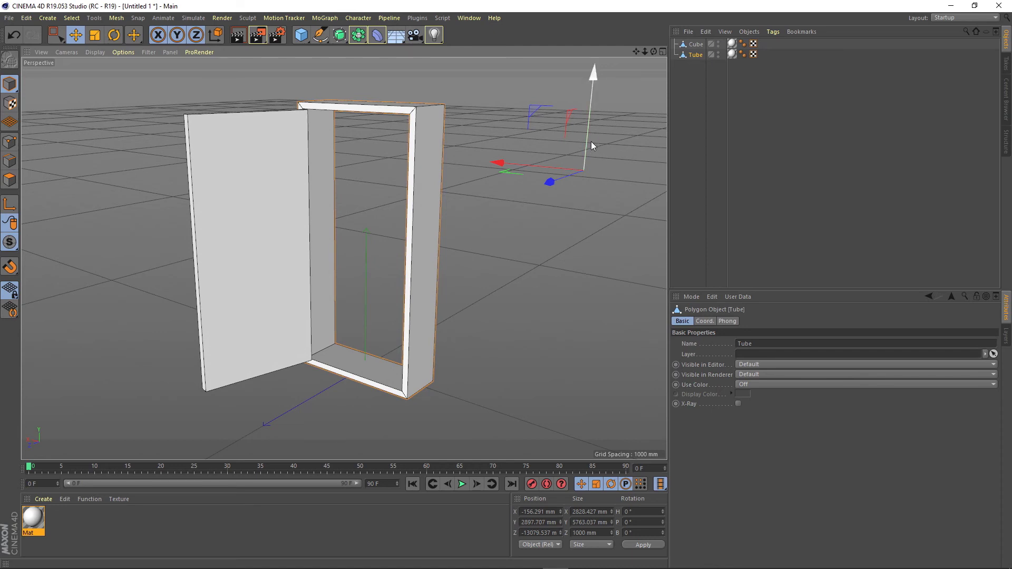
left_click(116, 18)
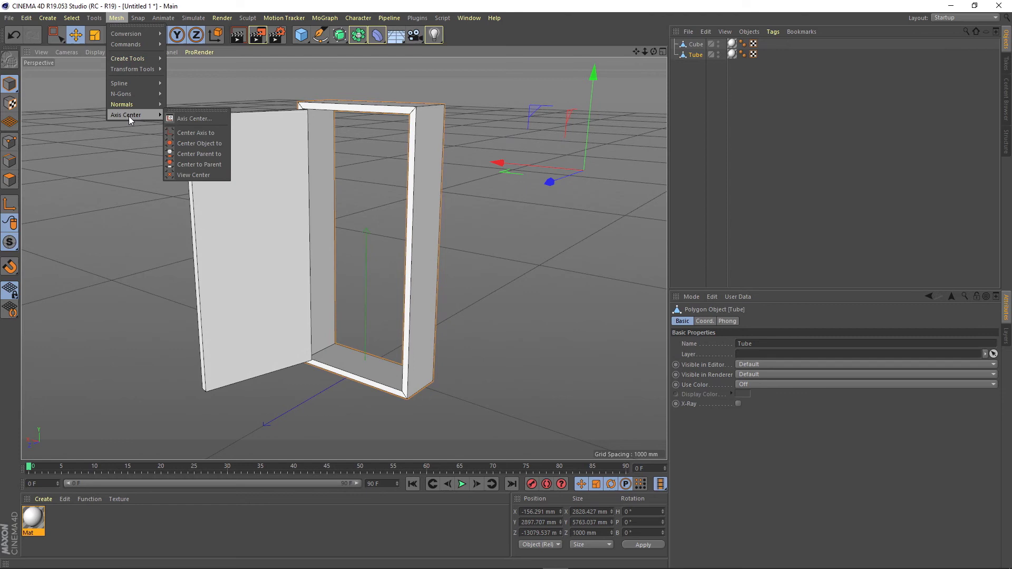
left_click(195, 143)
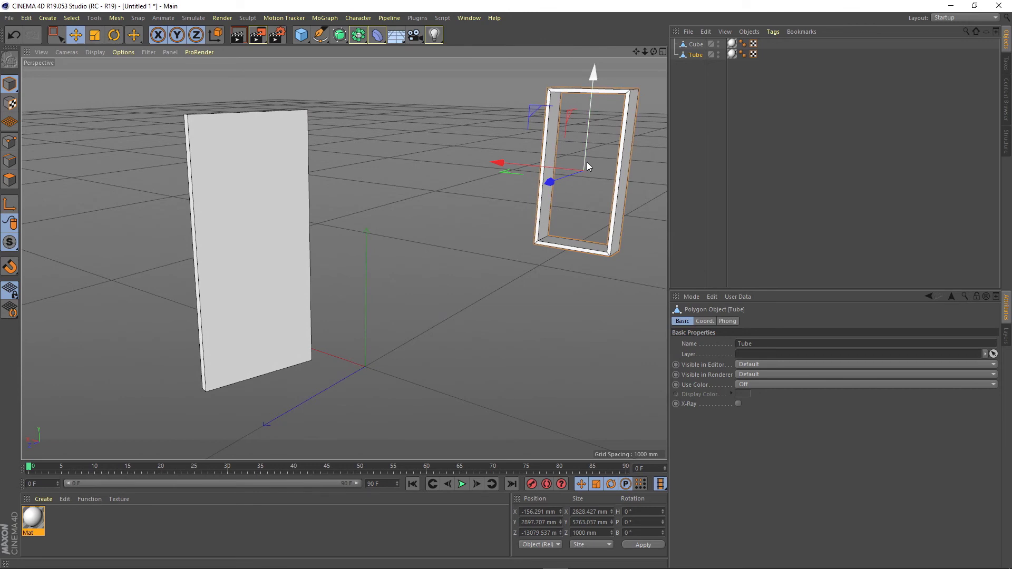
left_click(17, 33)
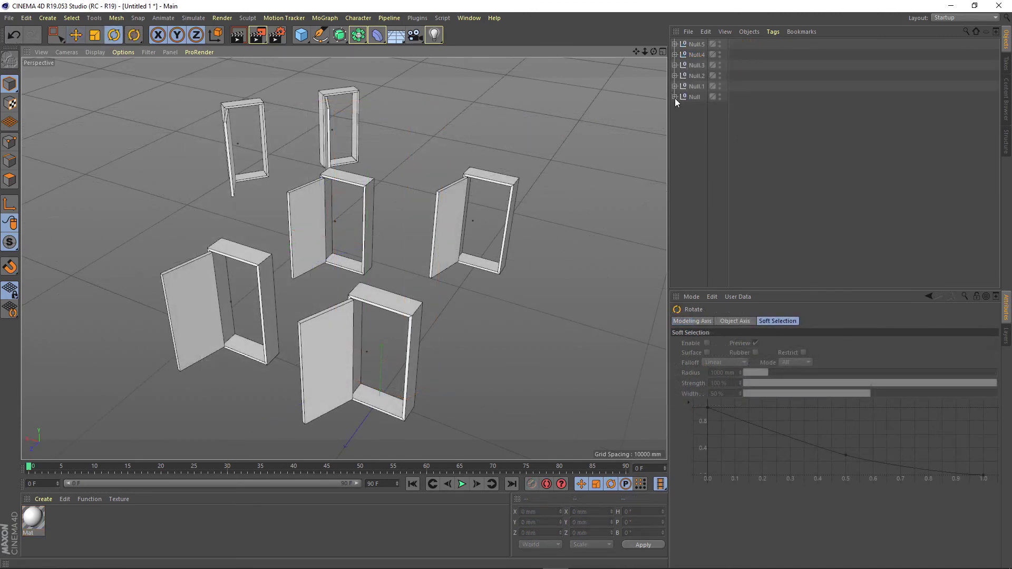
- Select the front, left, right and middle door group nulls in turn
left_click(694, 97)
left_click(695, 87)
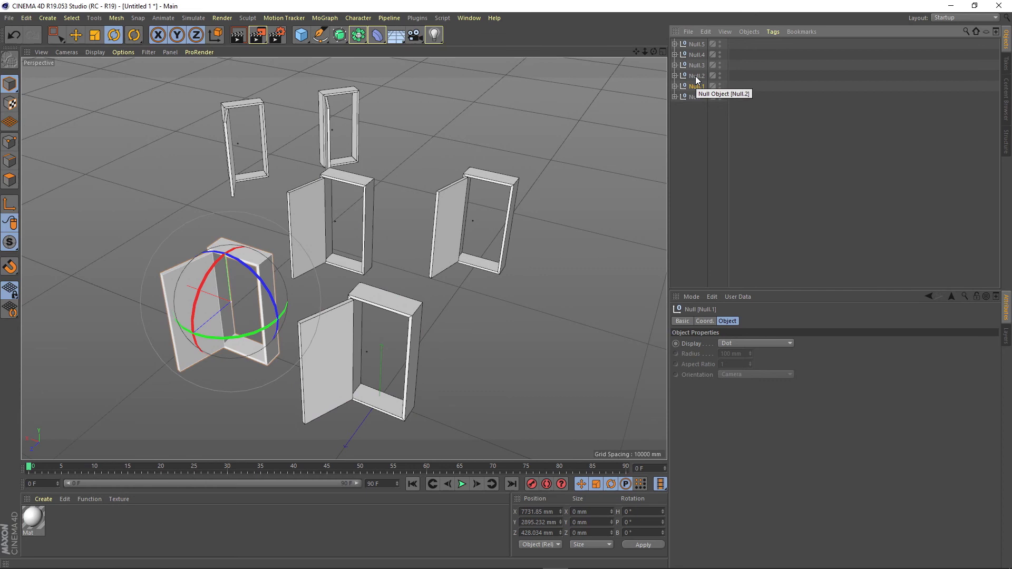
left_click(695, 76)
left_click(75, 35)
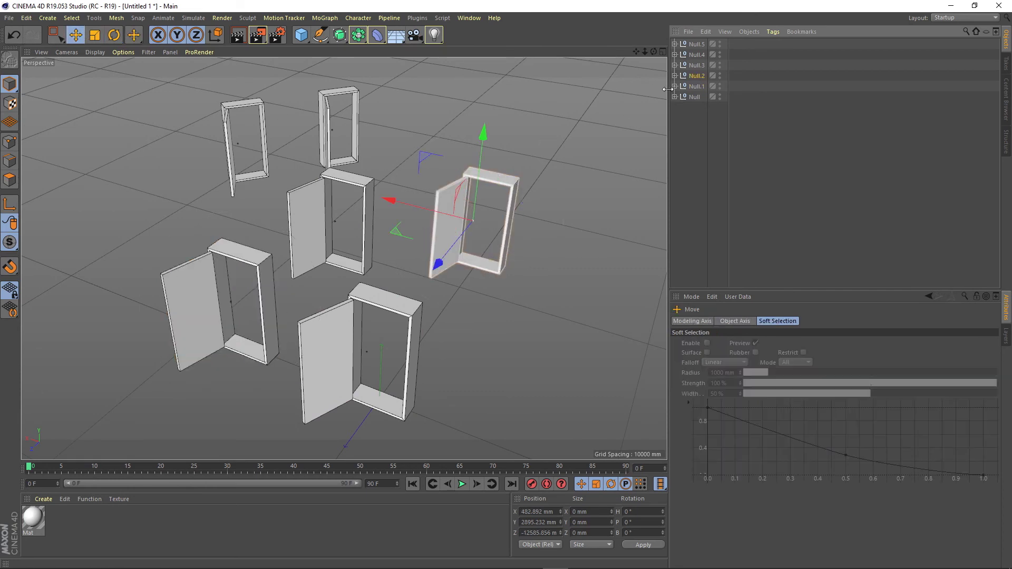
left_click(695, 65)
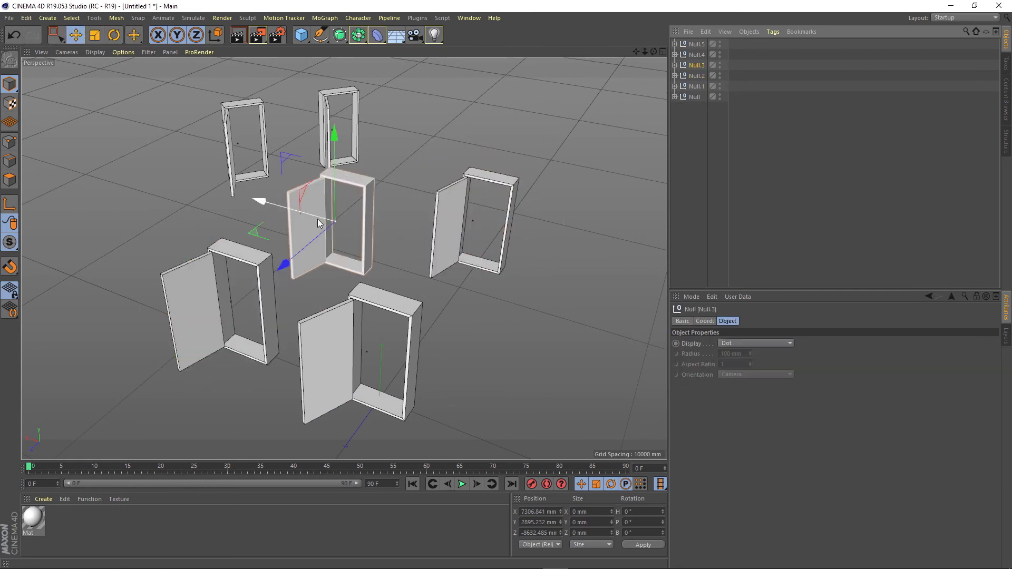
- Turn the front door panel on its hinge to about -35° heading
left_click(332, 353)
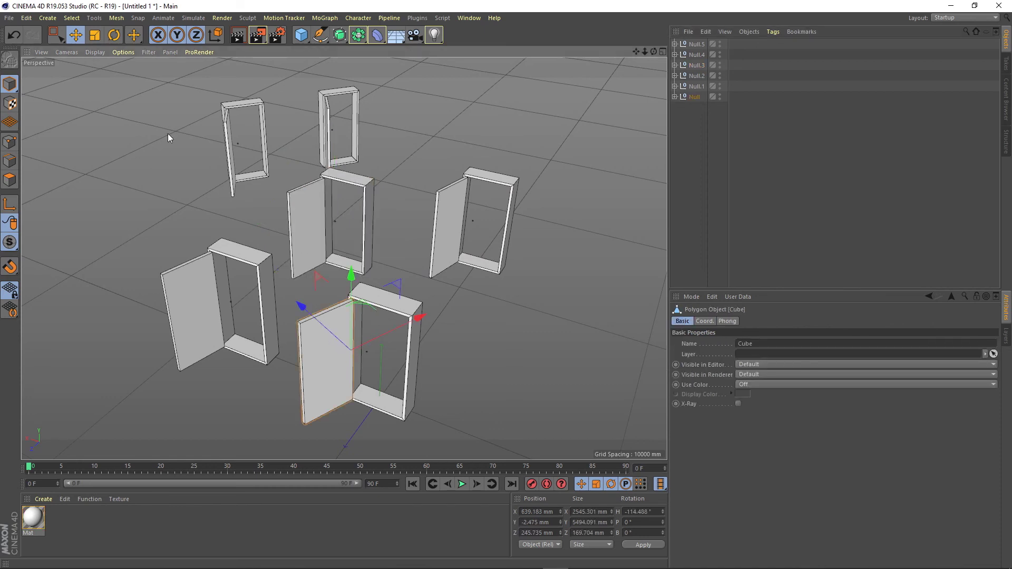
left_click(114, 35)
mouse_move(352, 390)
left_mouse_down()
mouse_move(440, 346)
mouse_move(397, 261)
left_mouse_up()
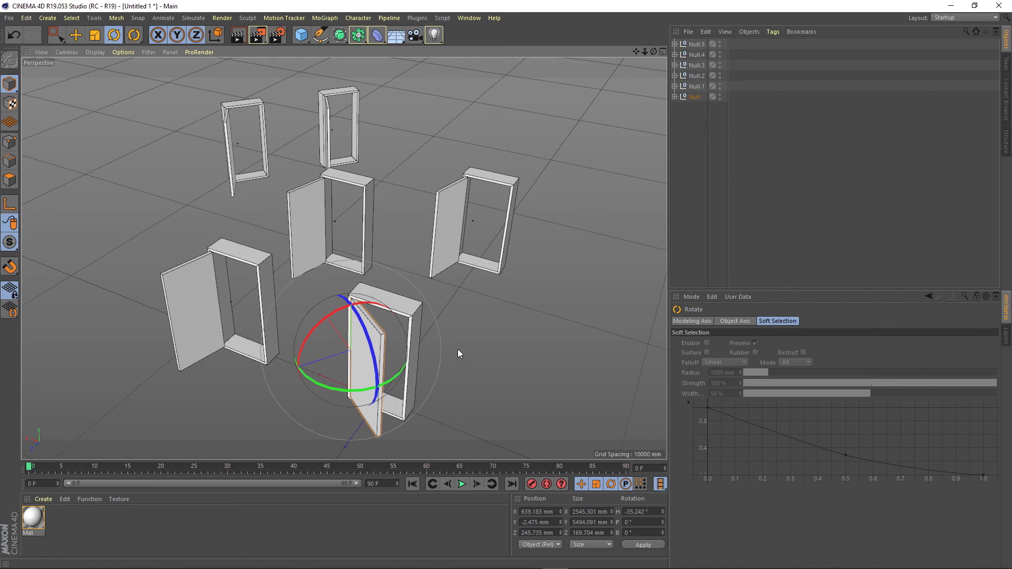
left_click(81, 40)
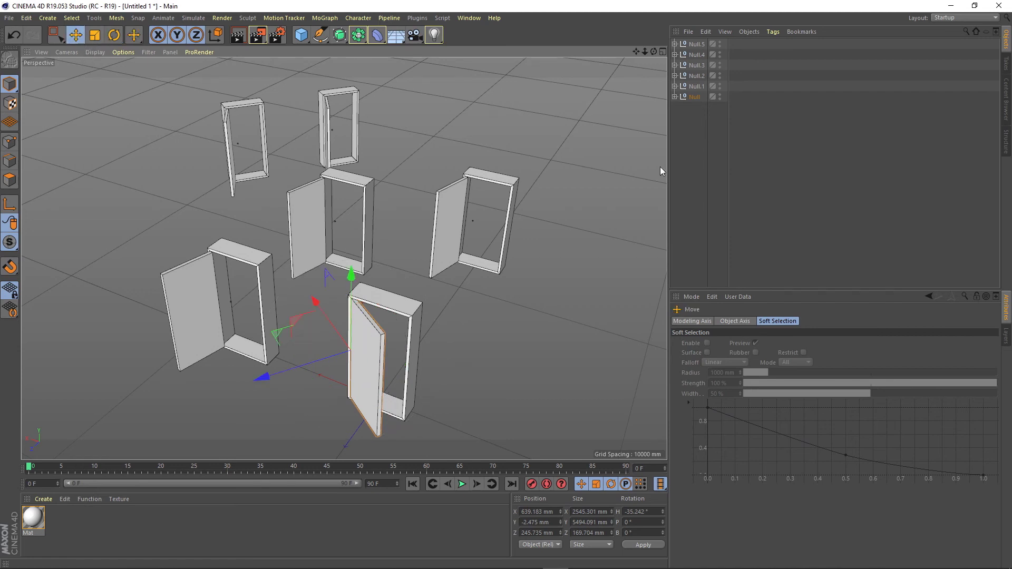
- Group all six door nulls under one parent null and orbit around the door ring
left_click(696, 46, "shift")
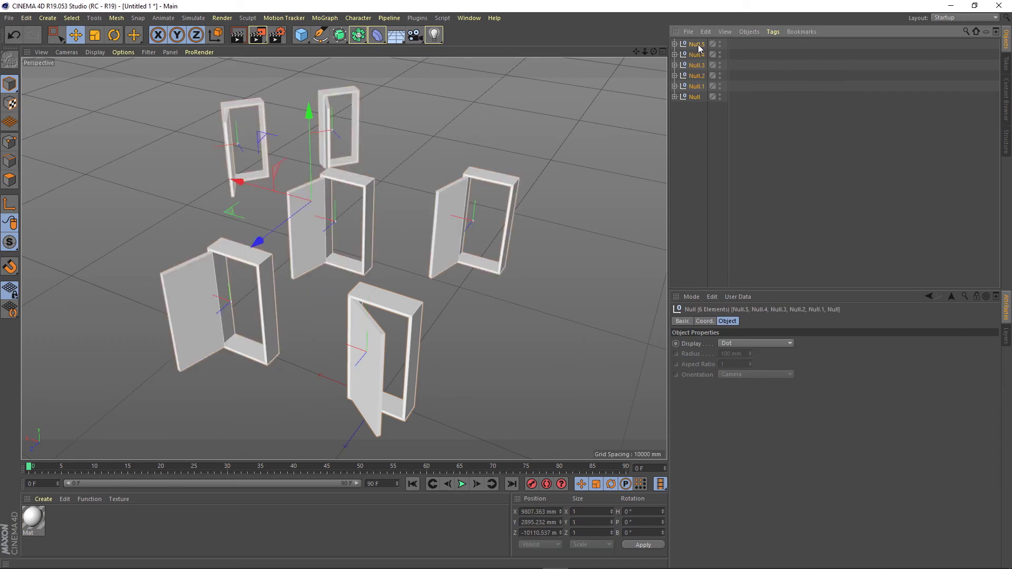
right_click(696, 65)
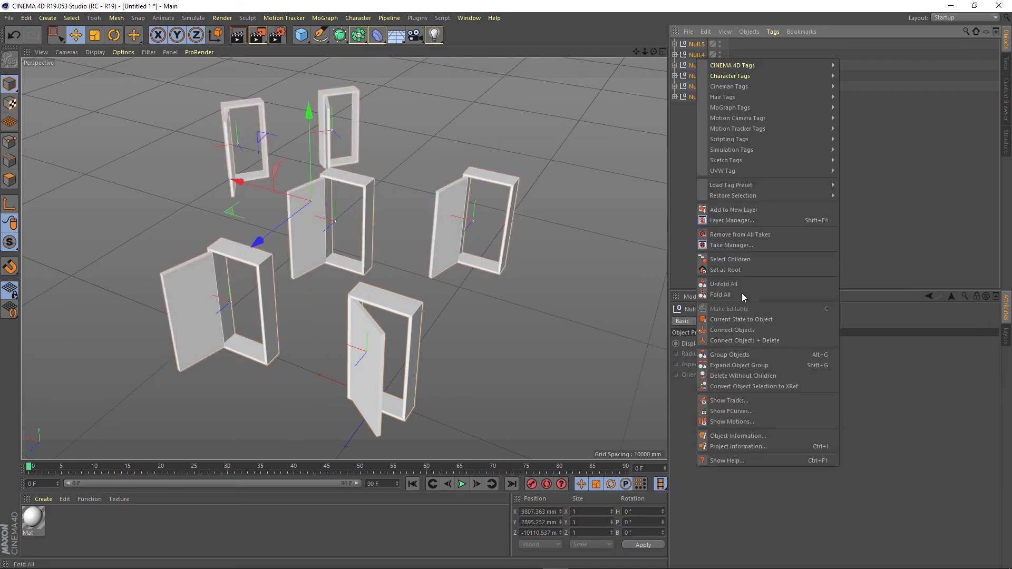
left_click(732, 355)
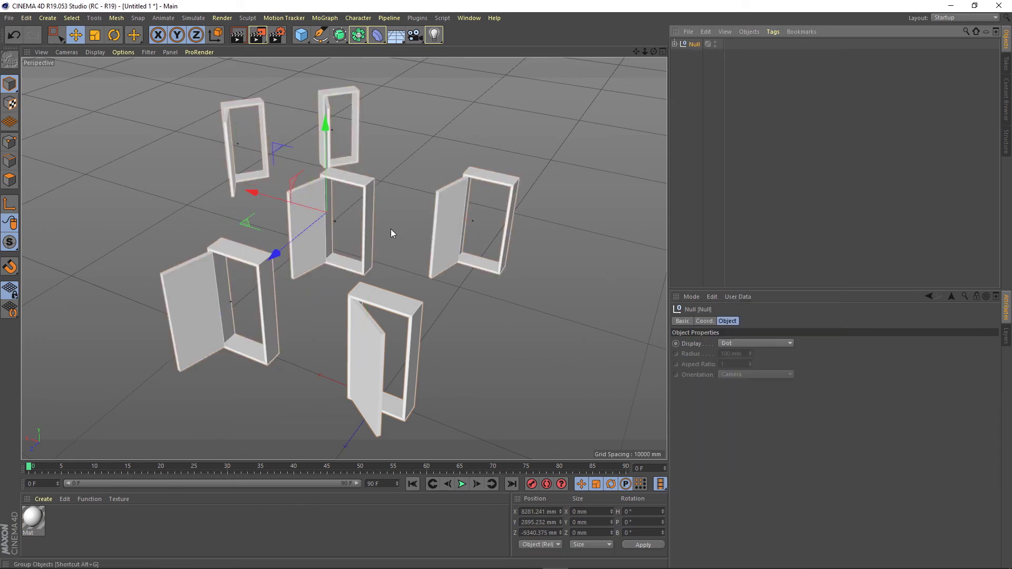
mouse_move(340, 209)
left_mouse_down("alt")
mouse_move(373, 265)
mouse_move(389, 267)
left_mouse_up("alt")
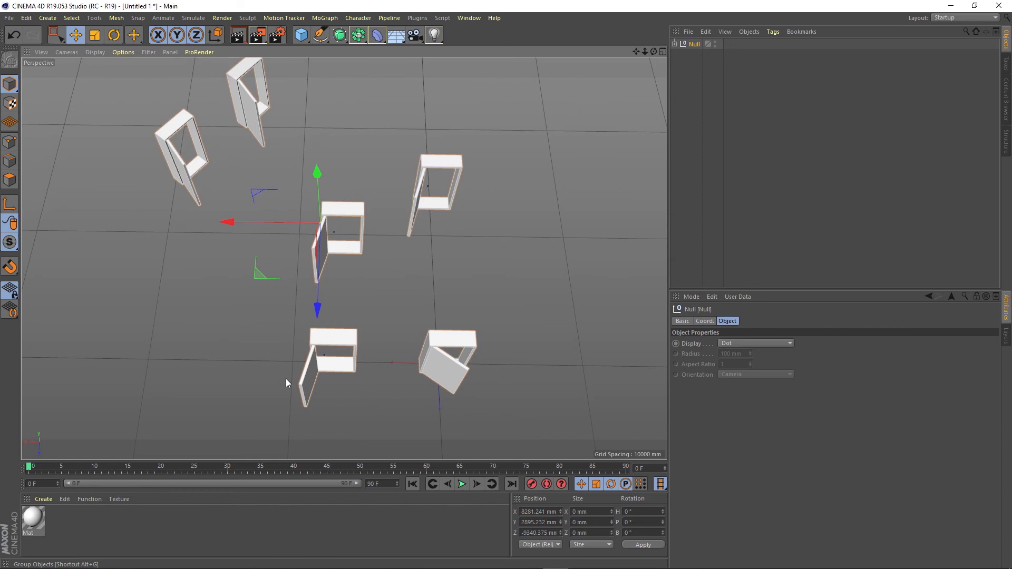
key("r")
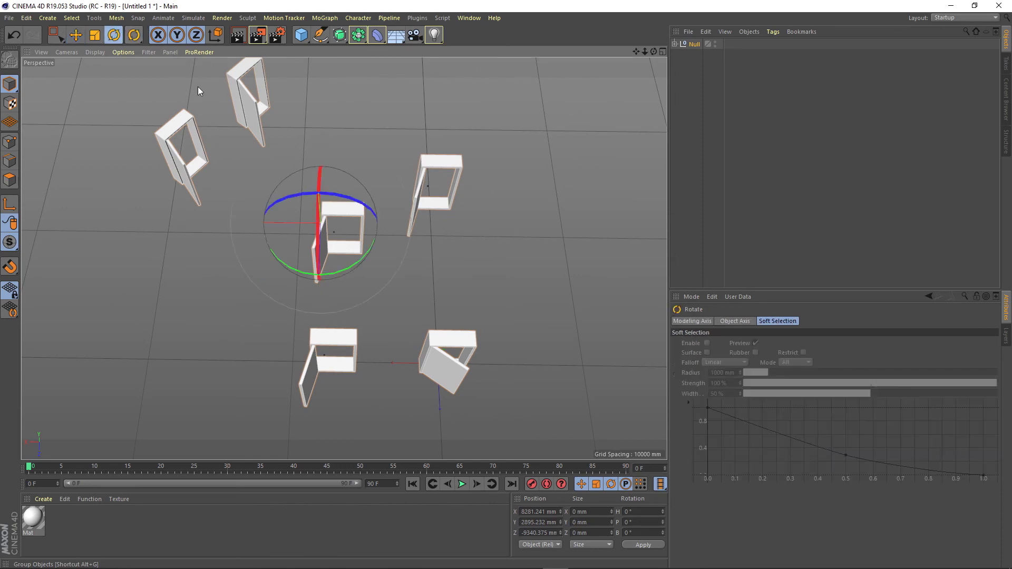
mouse_move(198, 86)
left_mouse_down("alt")
mouse_move(305, 200)
mouse_move(355, 289)
mouse_move(357, 119)
mouse_move(515, 187)
mouse_move(477, 295)
mouse_move(324, 330)
mouse_move(291, 322)
left_mouse_up("alt")
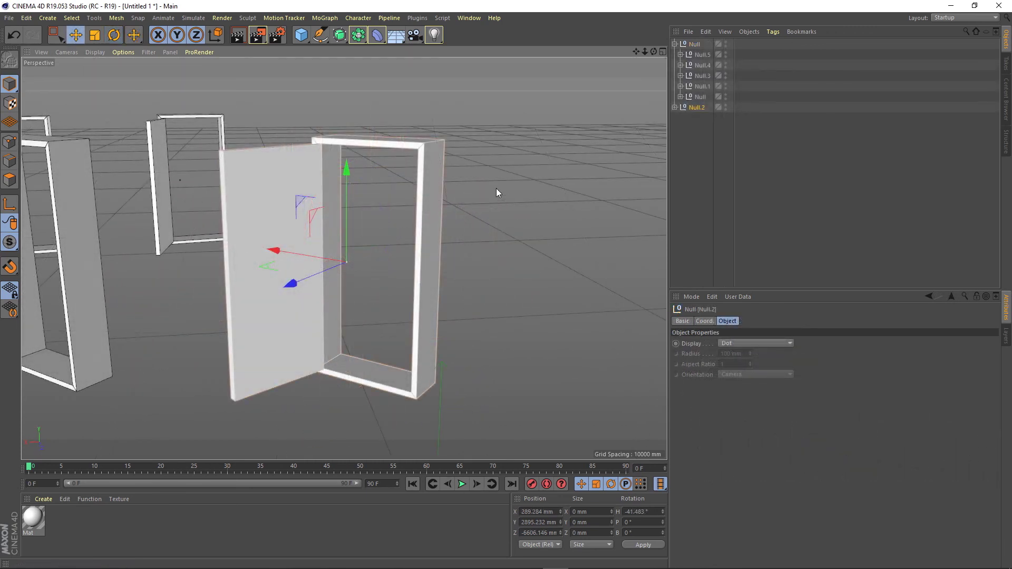
- Select the door panel Cube and frame Tube and center both axes with Mesh > Axis Center
left_click(253, 193)
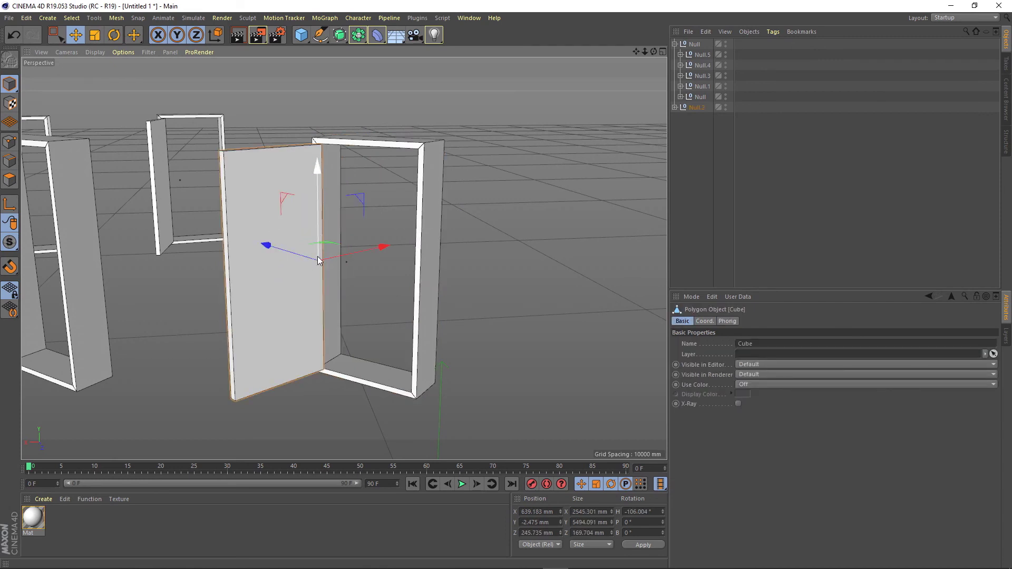
left_click(429, 220)
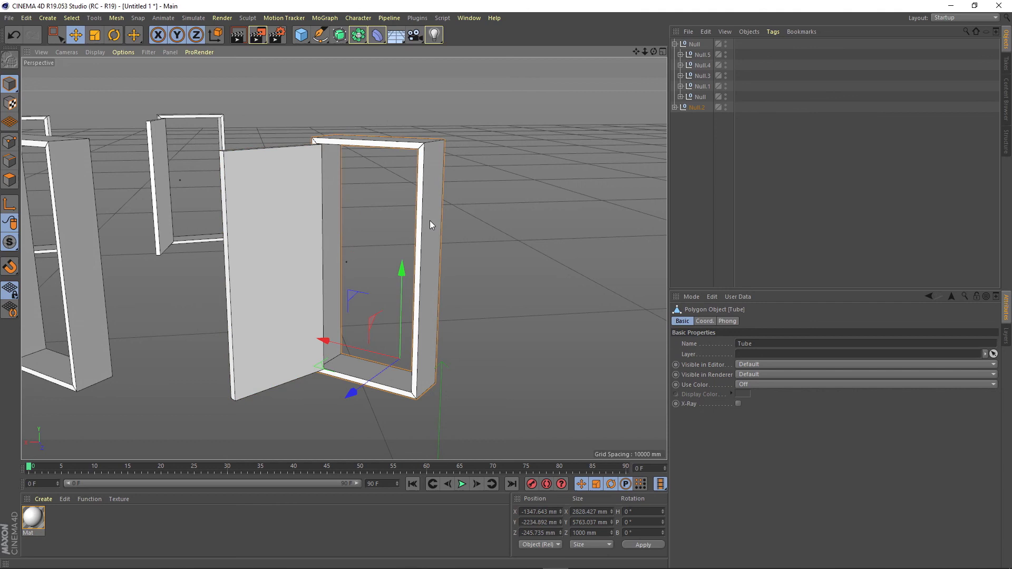
left_click(286, 295)
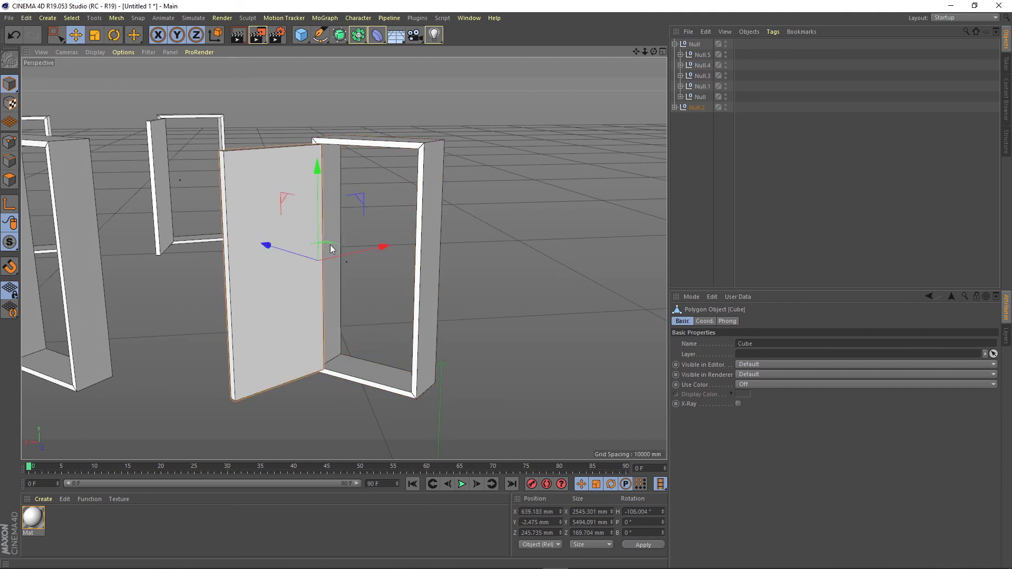
left_click(431, 198, "shift")
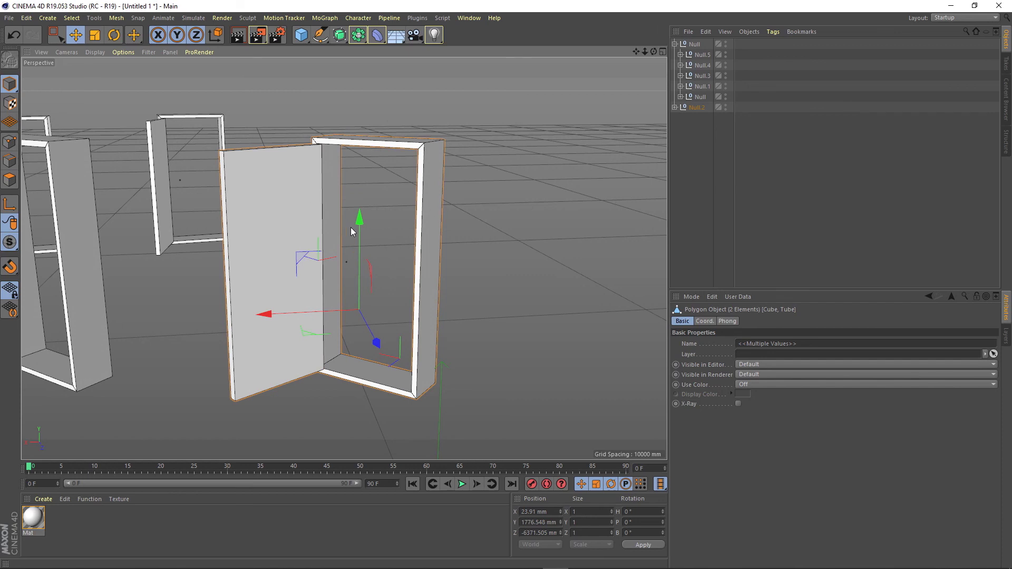
left_click(114, 18)
mouse_move(127, 115)
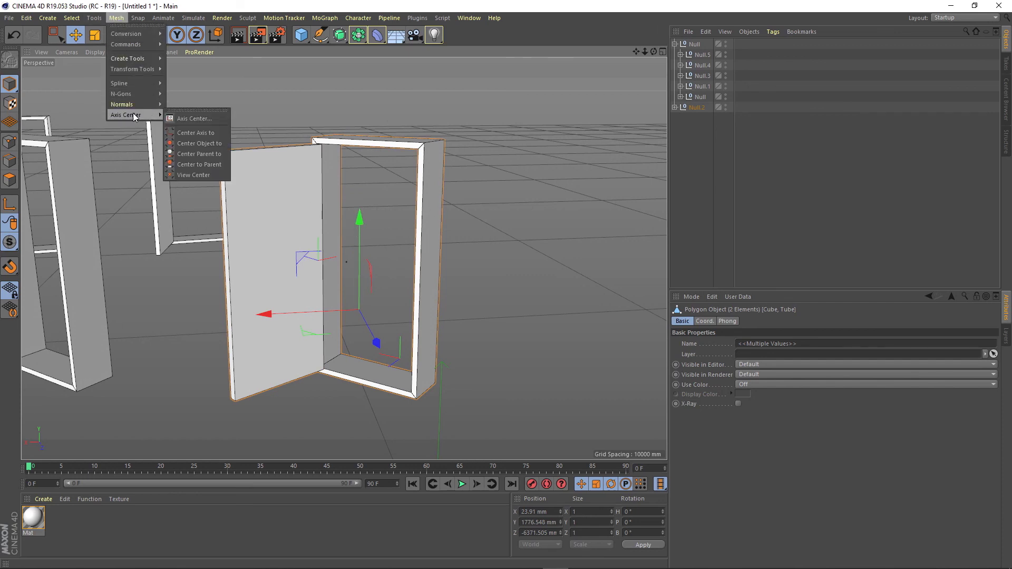
left_click(192, 132)
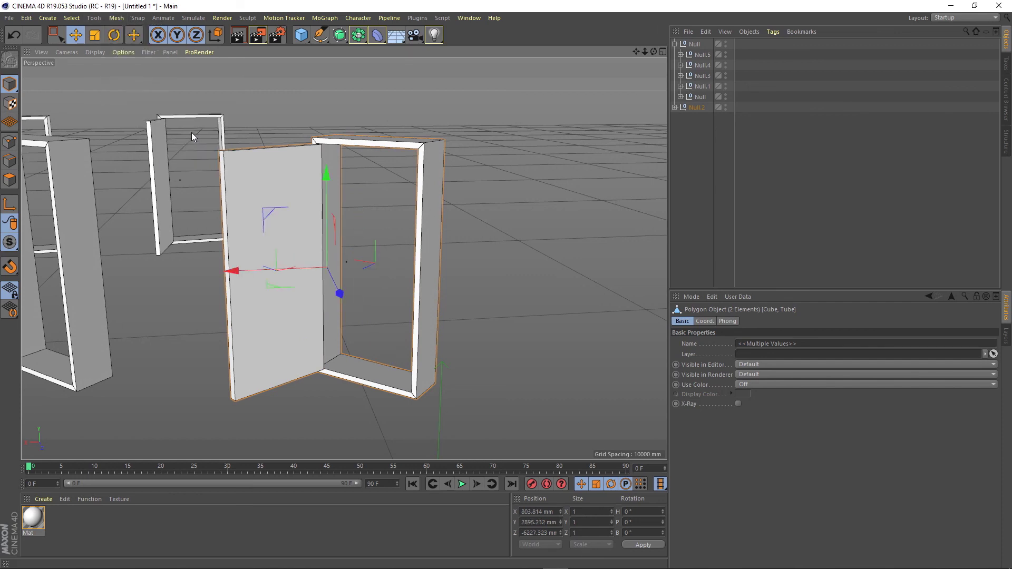
- Check the recentred pivots by alternately selecting the door panel and the frame
left_click(282, 190)
left_click(434, 187)
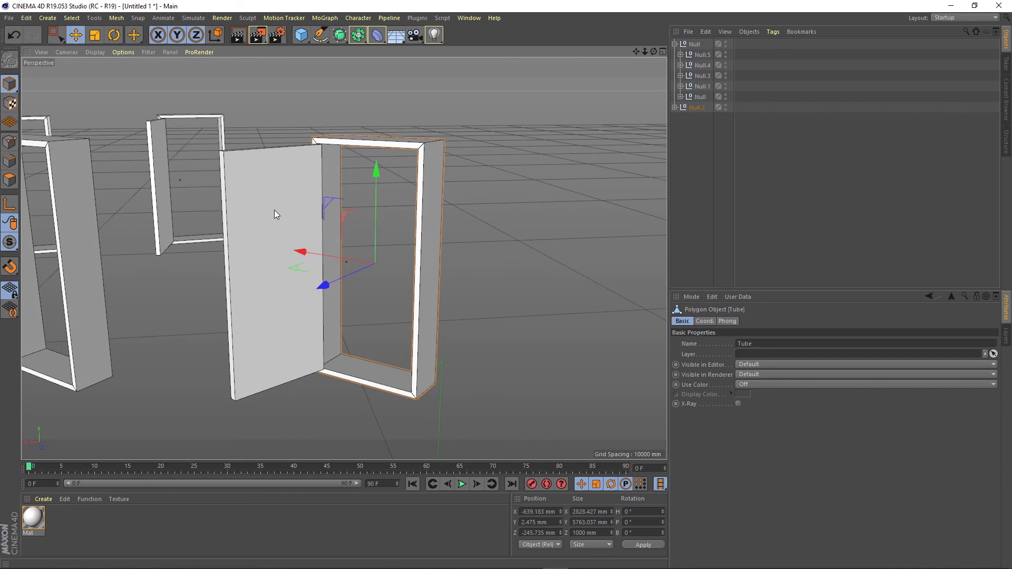
left_click(284, 288)
left_click(431, 273)
left_click(273, 284)
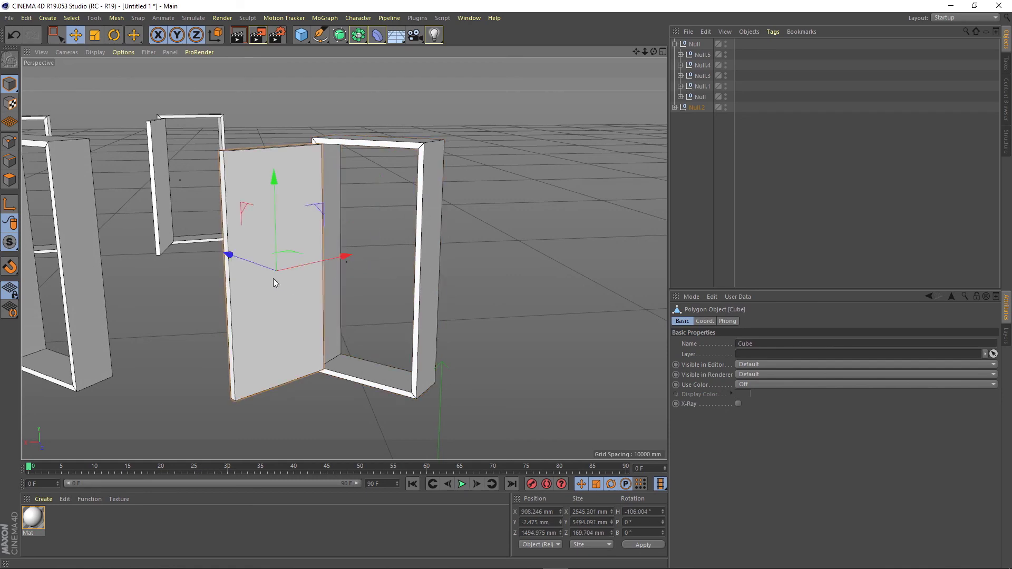